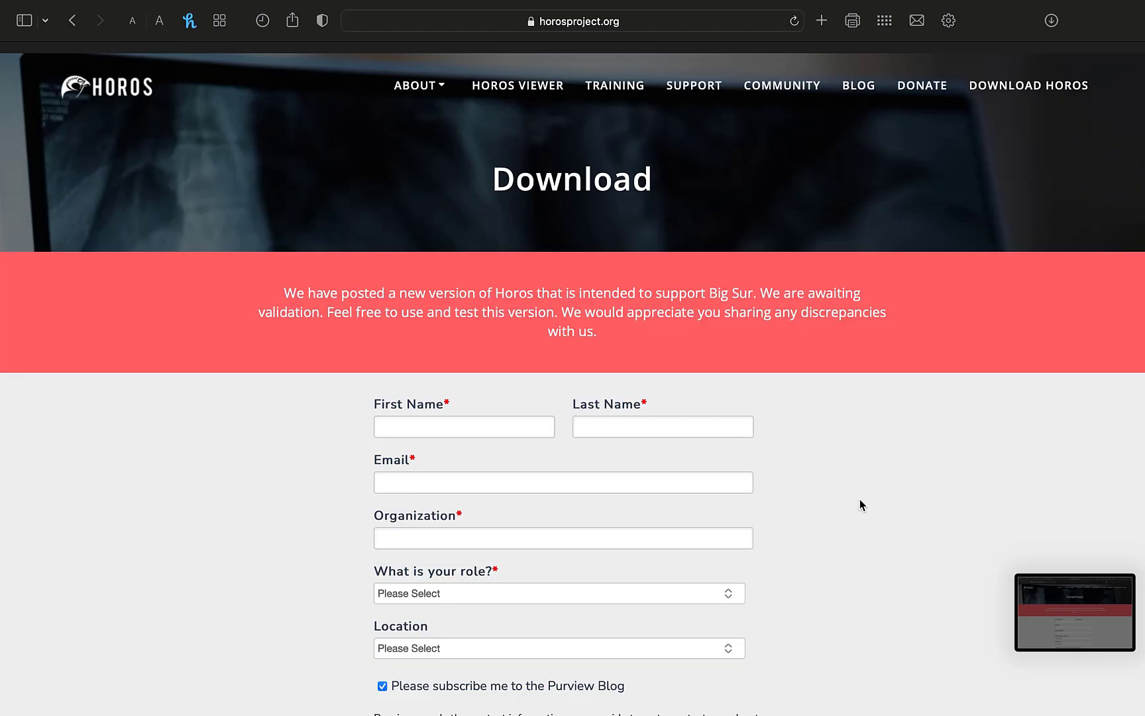
- Uncheck the Purview Blog subscription on the Horos download form and scroll past it
click(669, 26)
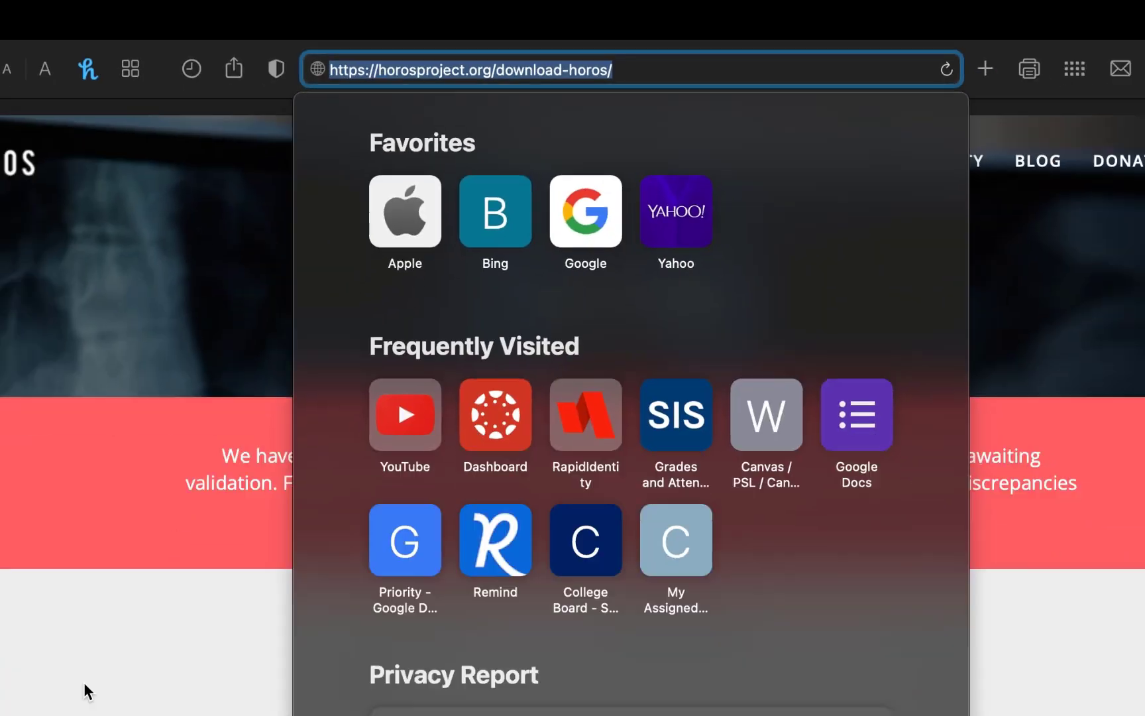
click(187, 454)
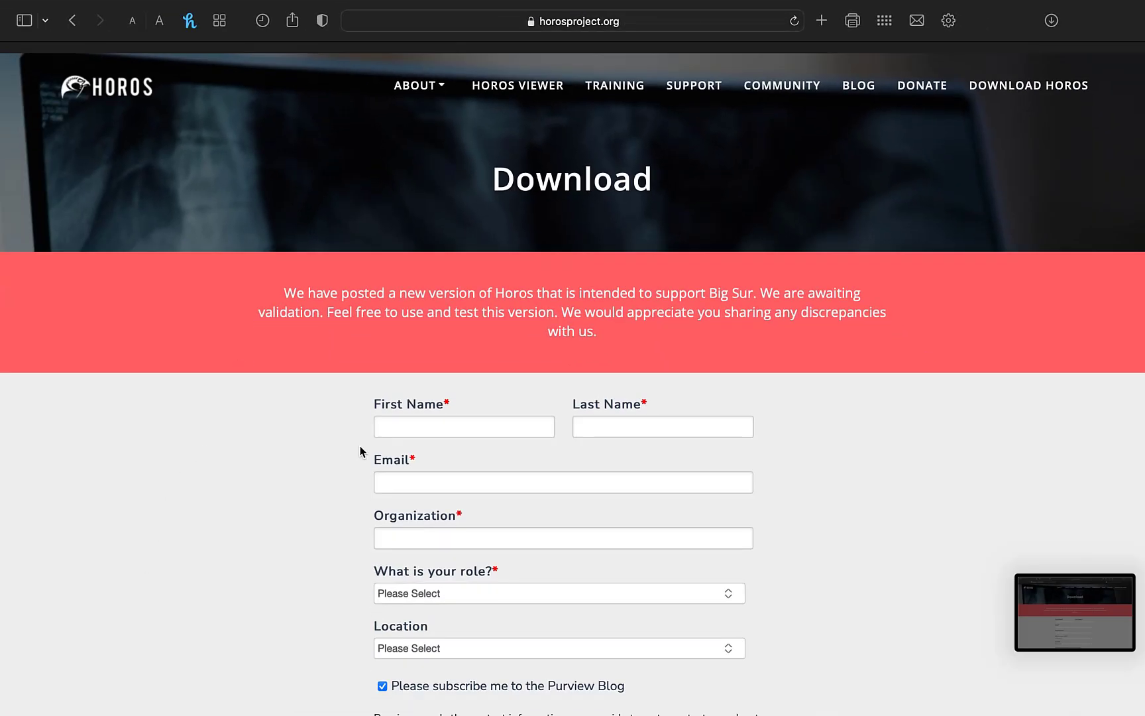
scroll(361, 450, down, 5)
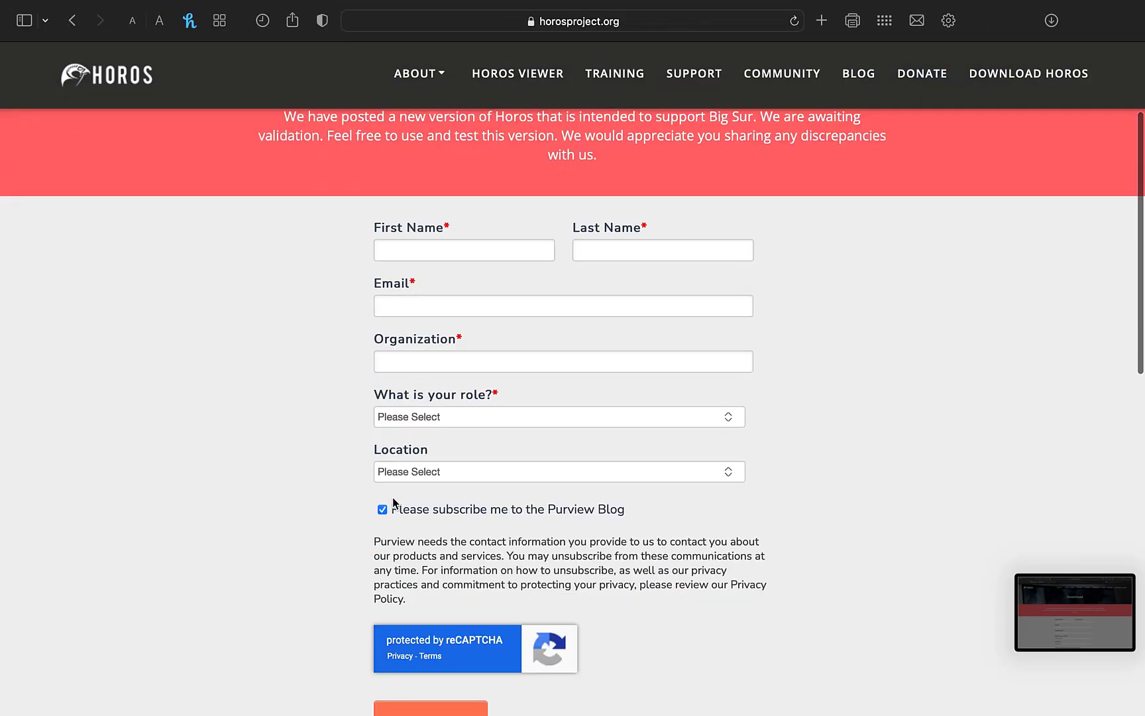
click(382, 510)
scroll(266, 653, down, 3)
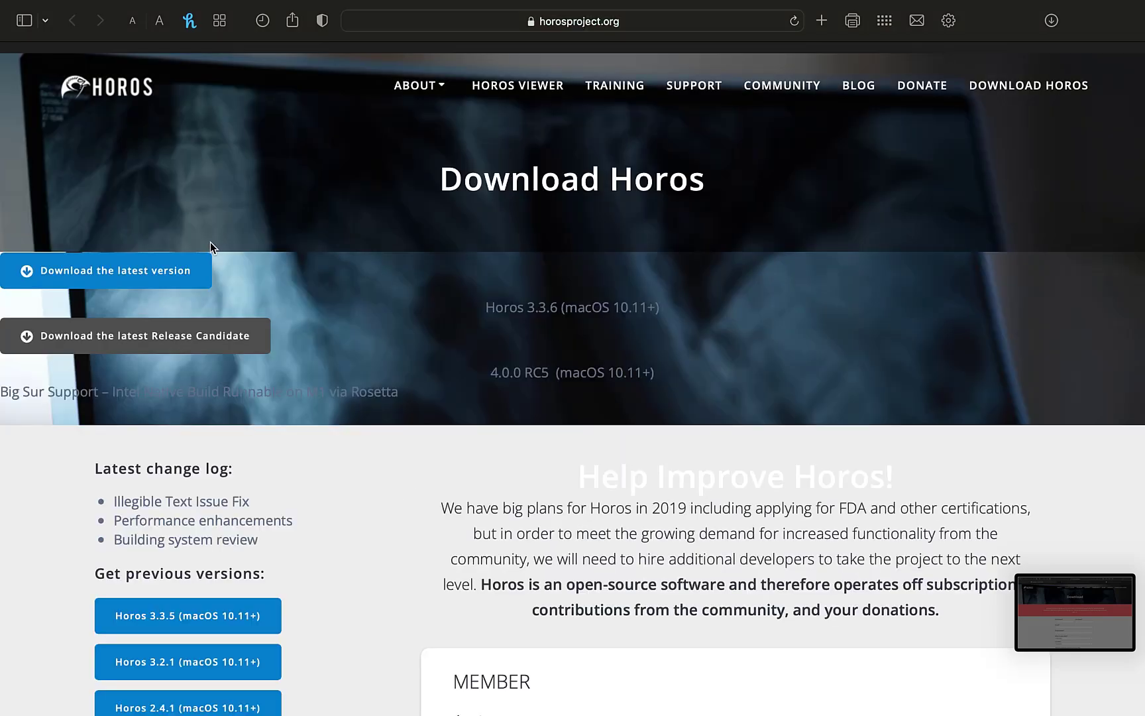
- Download Horos3.3.6.dmg, open the disk image and agree to its license
click(145, 274)
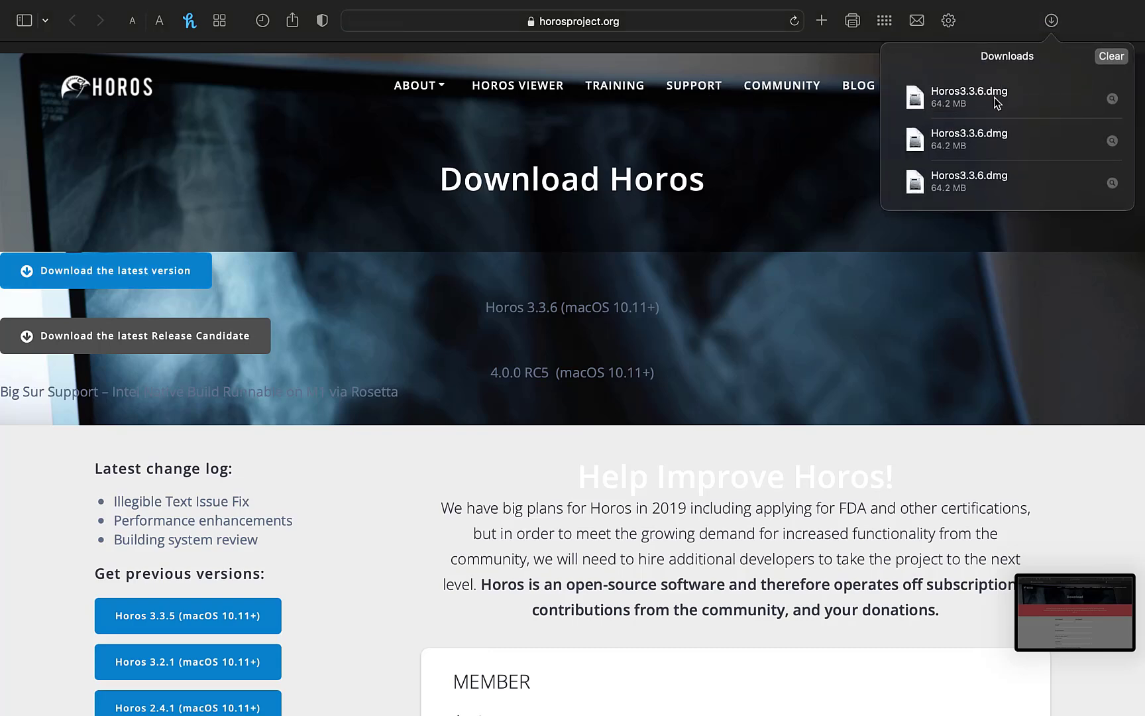
click(994, 103)
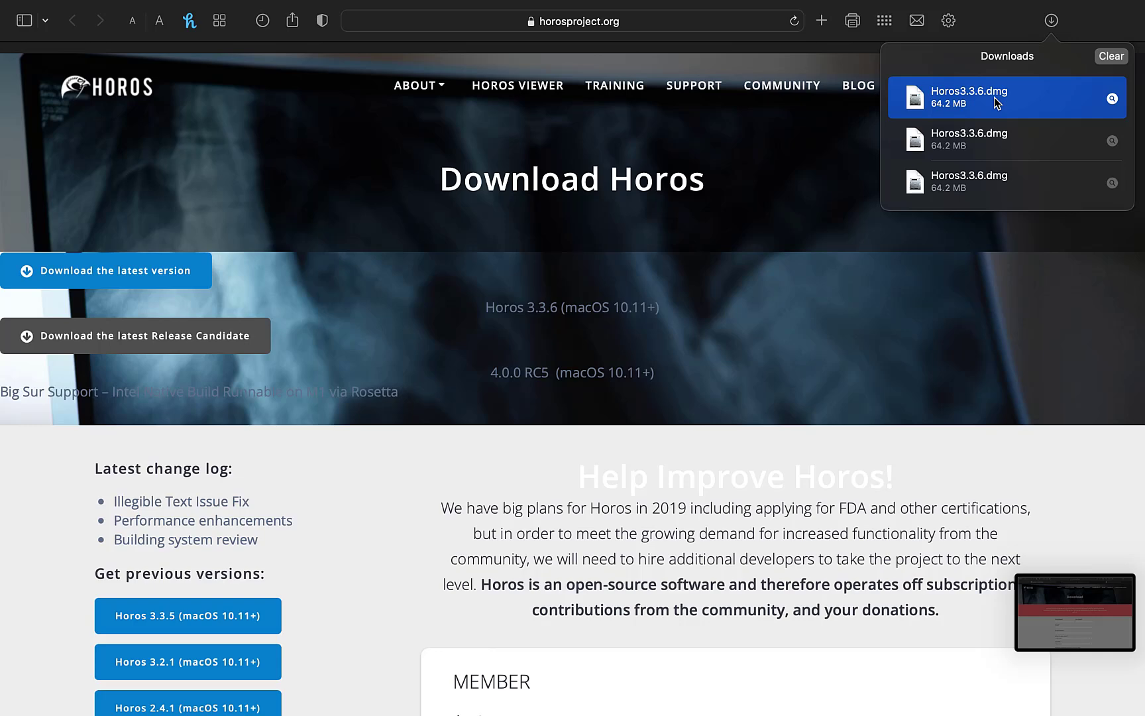
double_click(994, 103)
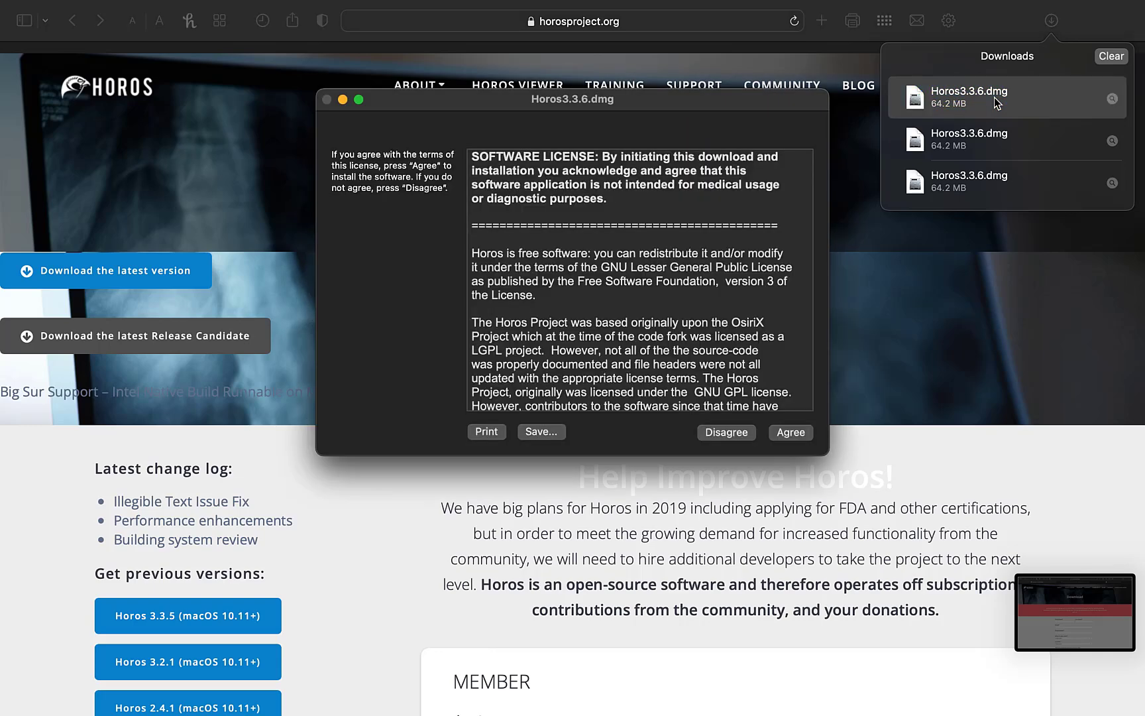
click(791, 433)
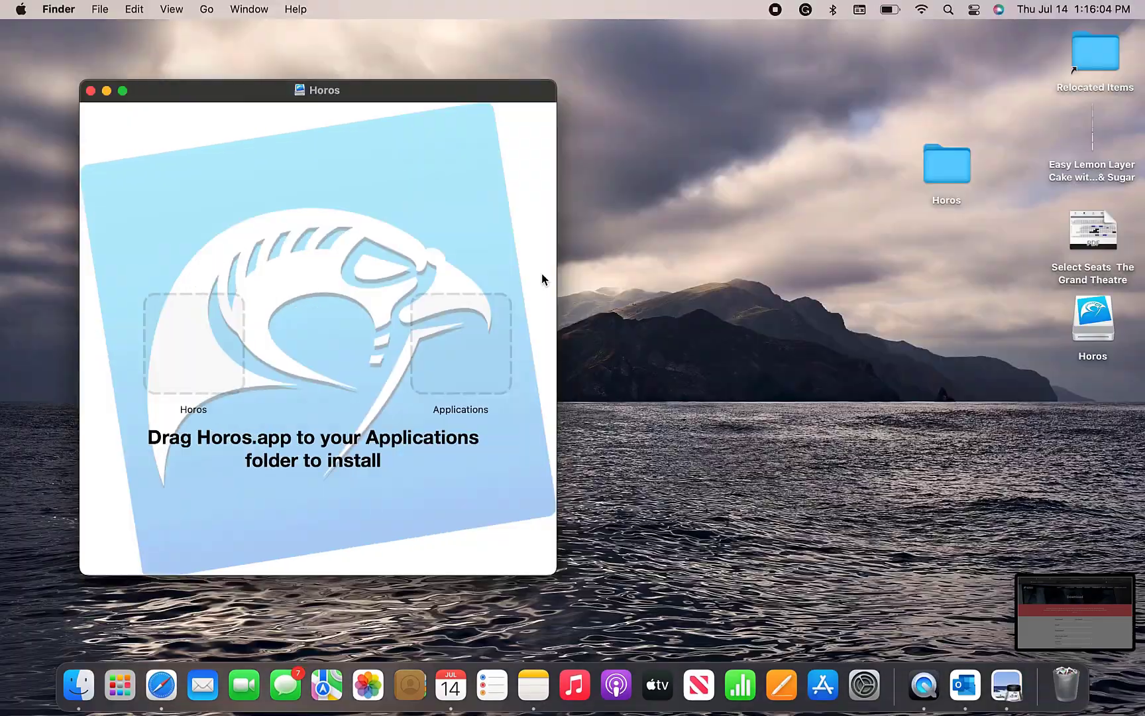
- Drag Horos into the Applications folder, replacing the existing Horos app
click(192, 362)
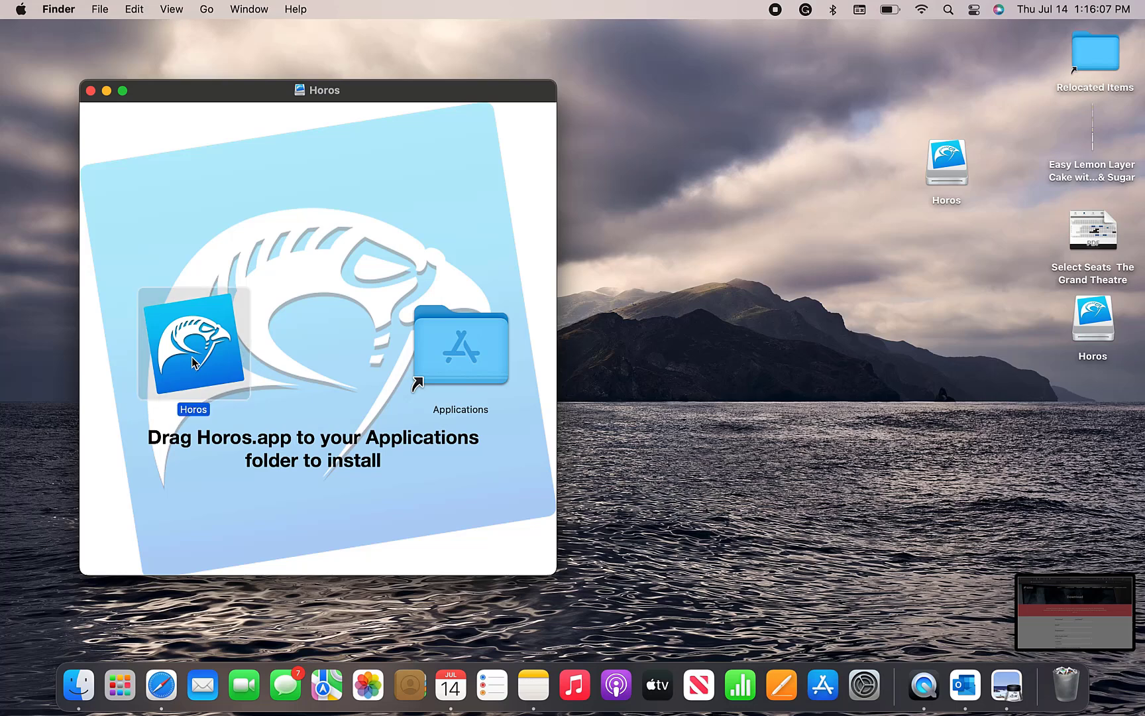
drag(193, 362, 473, 349)
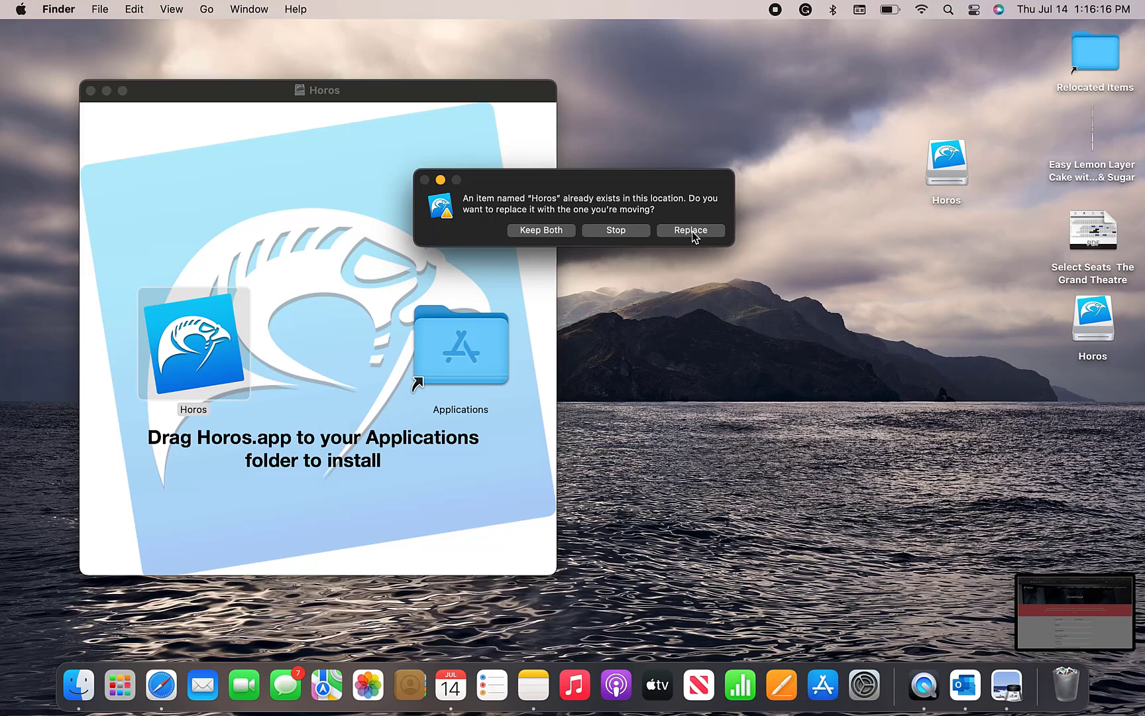
click(623, 232)
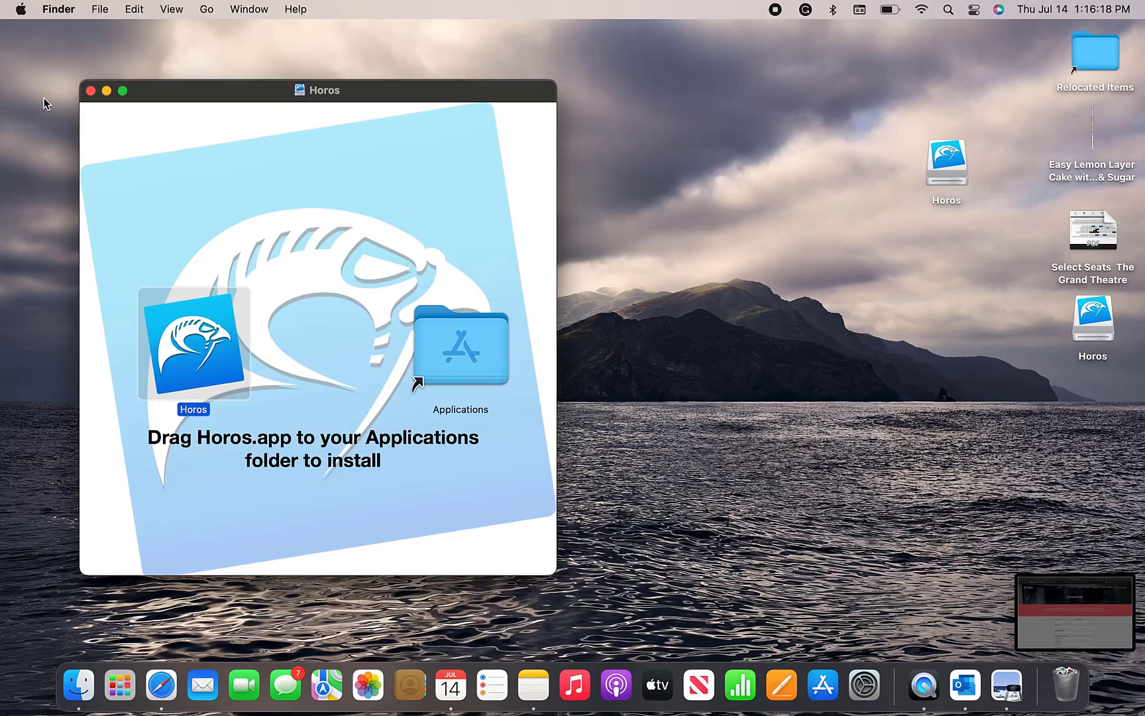
- Close the installer, launch Horos from Launchpad, and postpone the usage and iCloud prompts
click(91, 91)
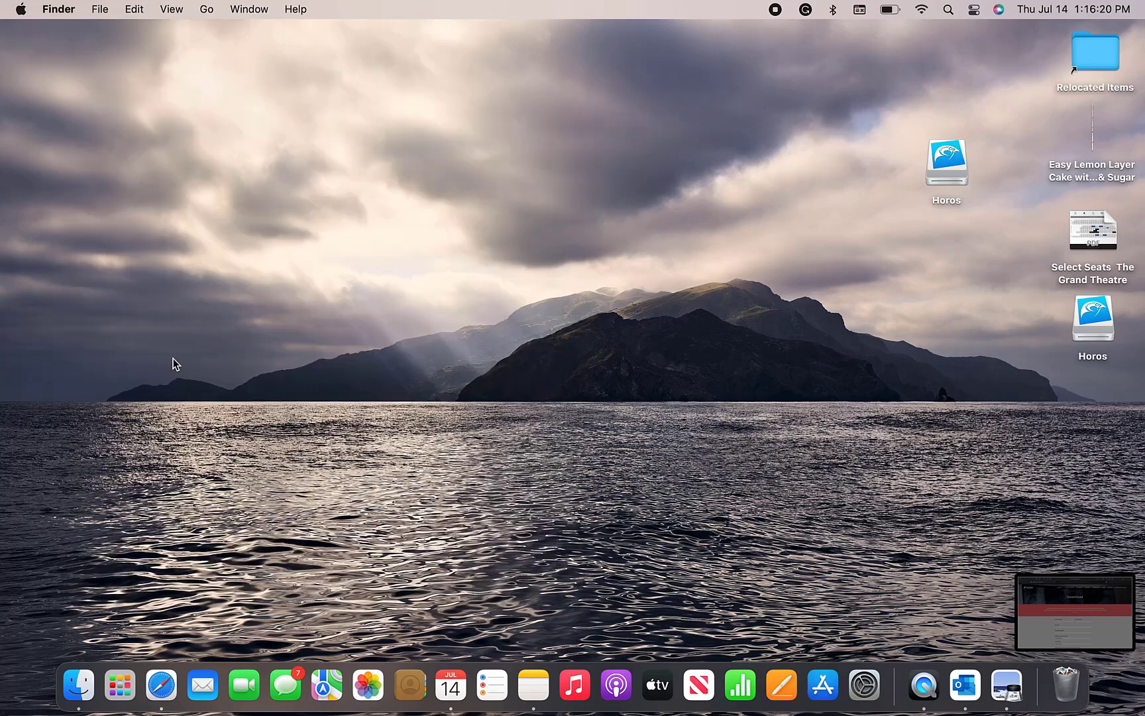
click(120, 683)
text(horos)
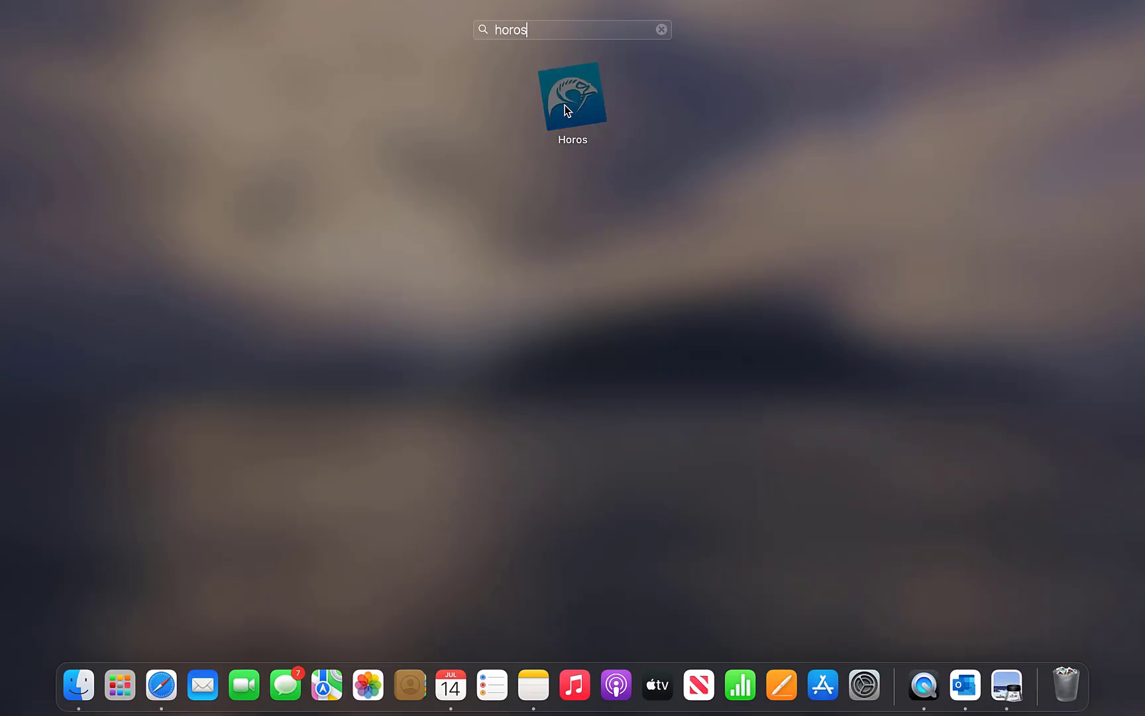
click(566, 109)
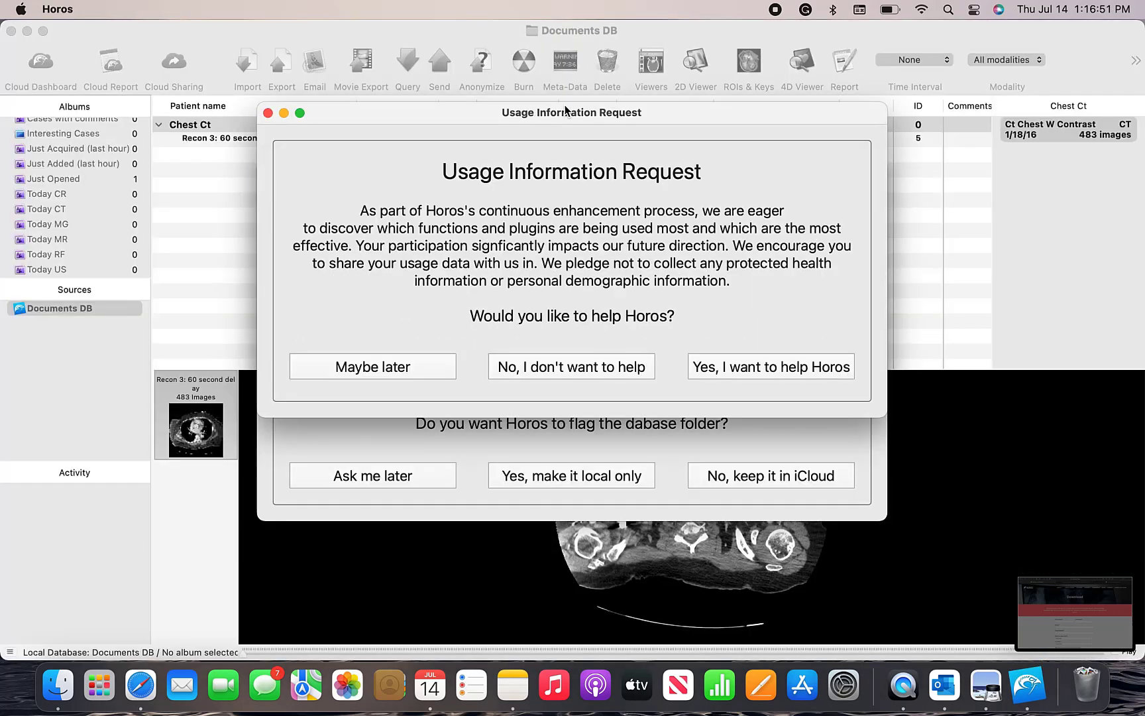
click(422, 378)
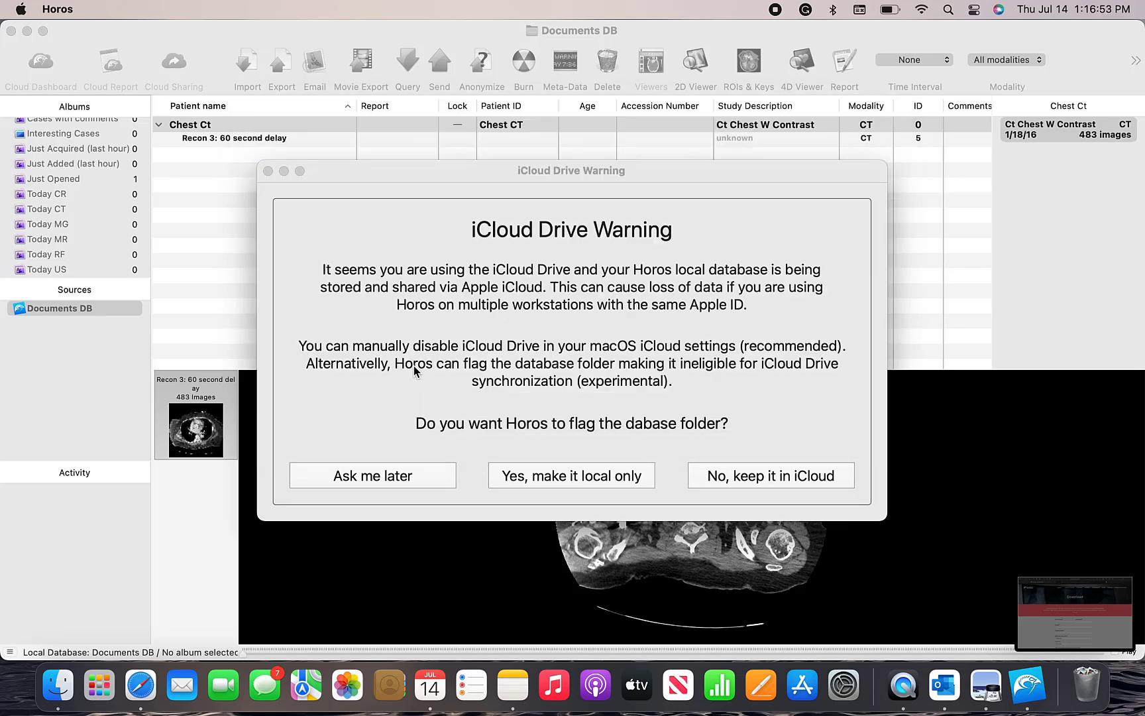
click(391, 480)
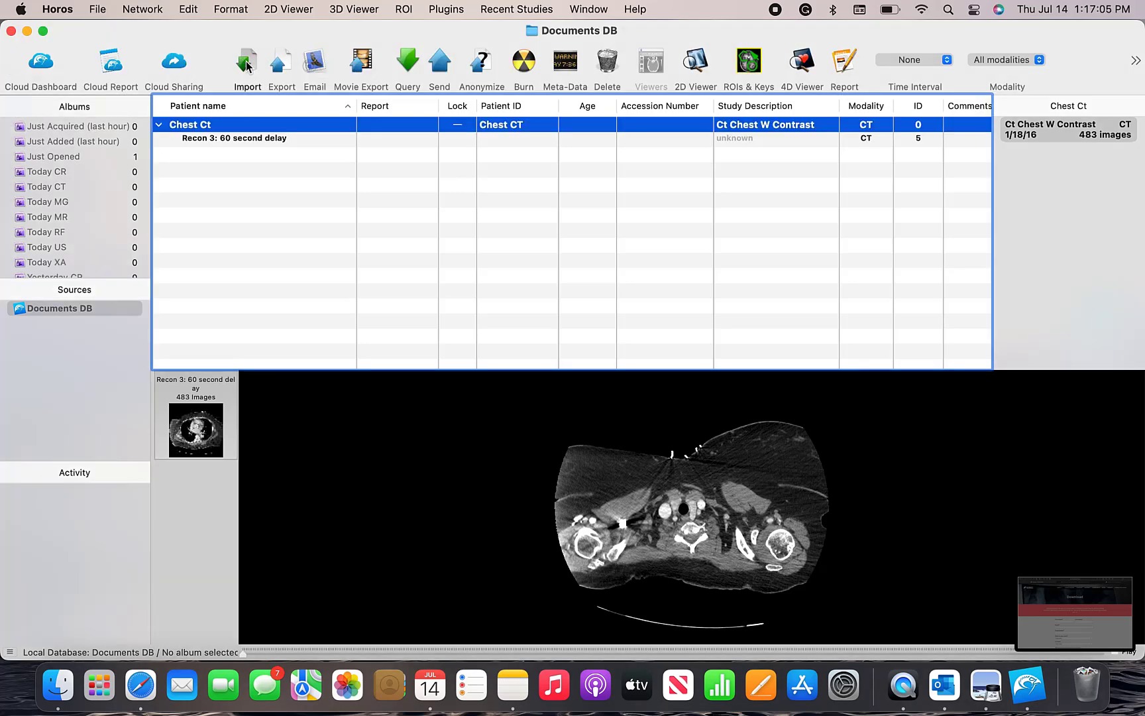
- Import the Normal Chest CT Scans folder from Downloads, copying the files into the database
click(247, 64)
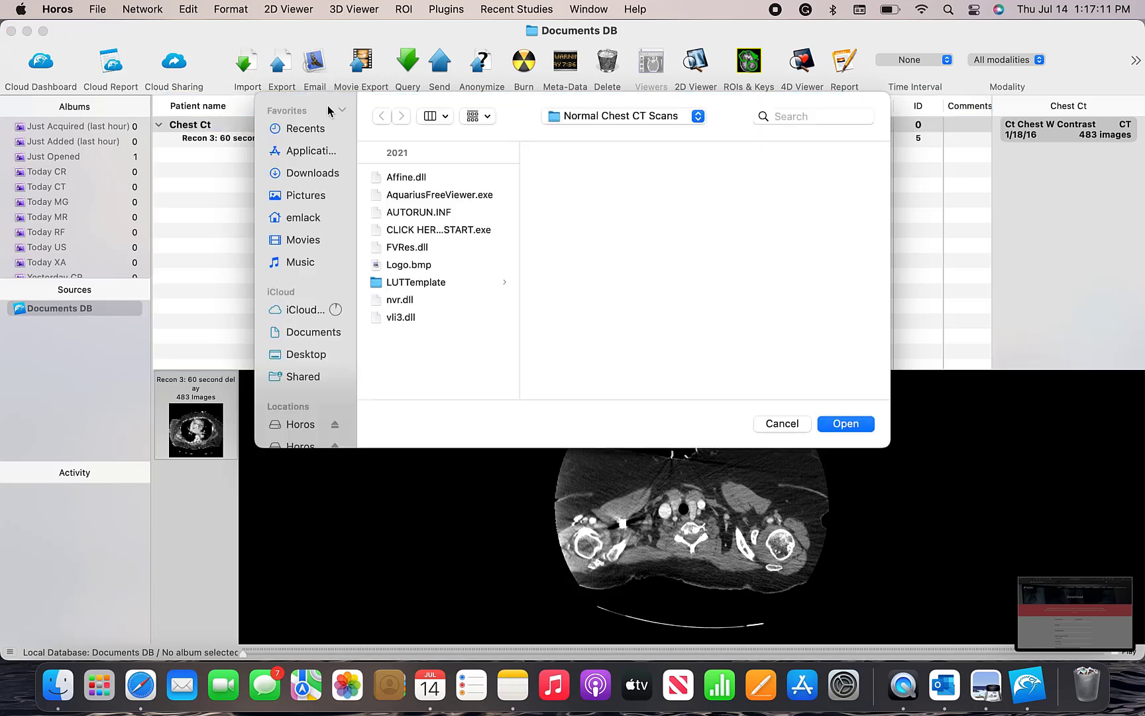
click(311, 175)
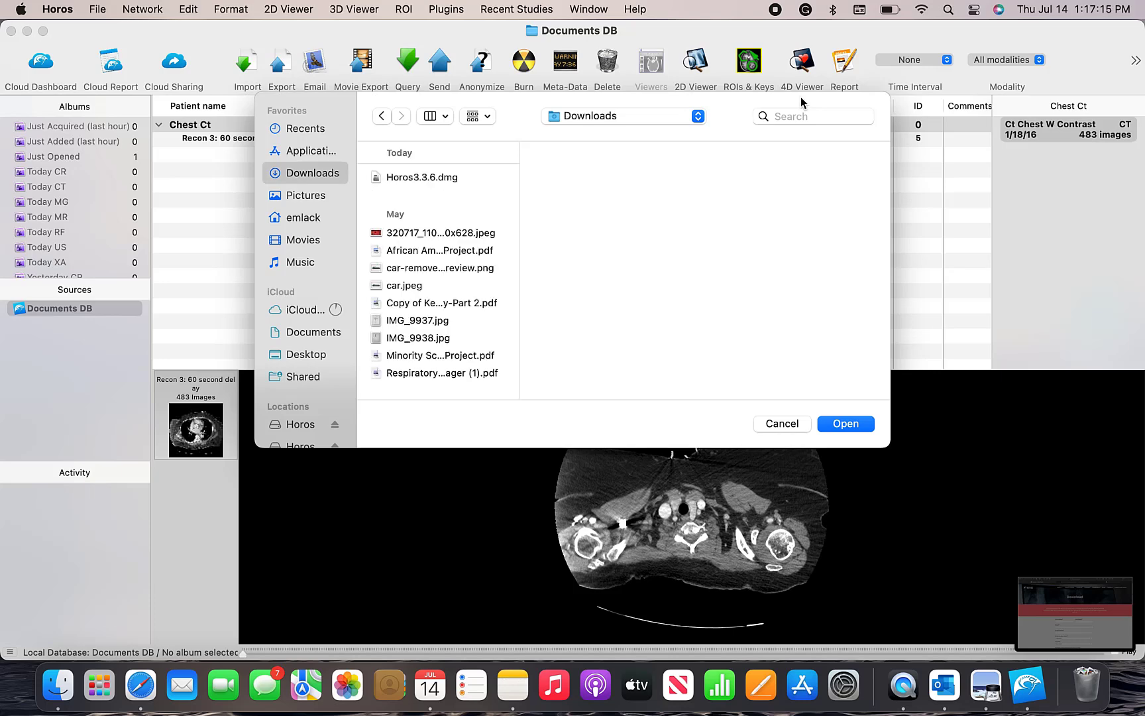
click(797, 120)
text(chest)
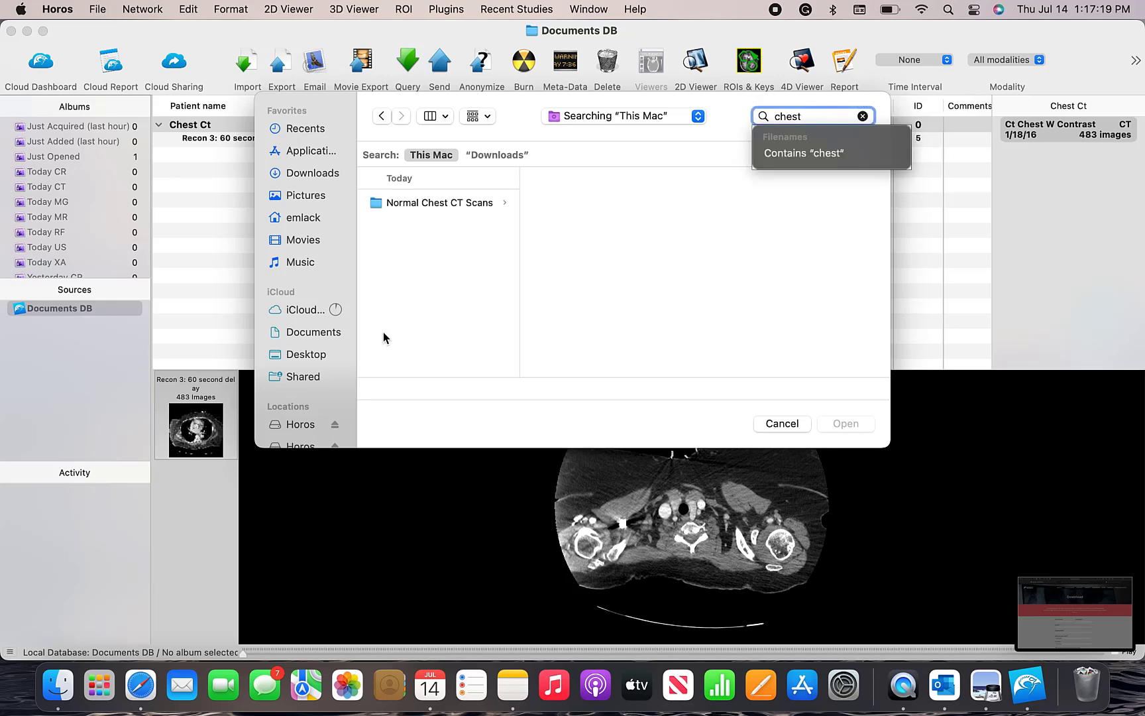
click(432, 205)
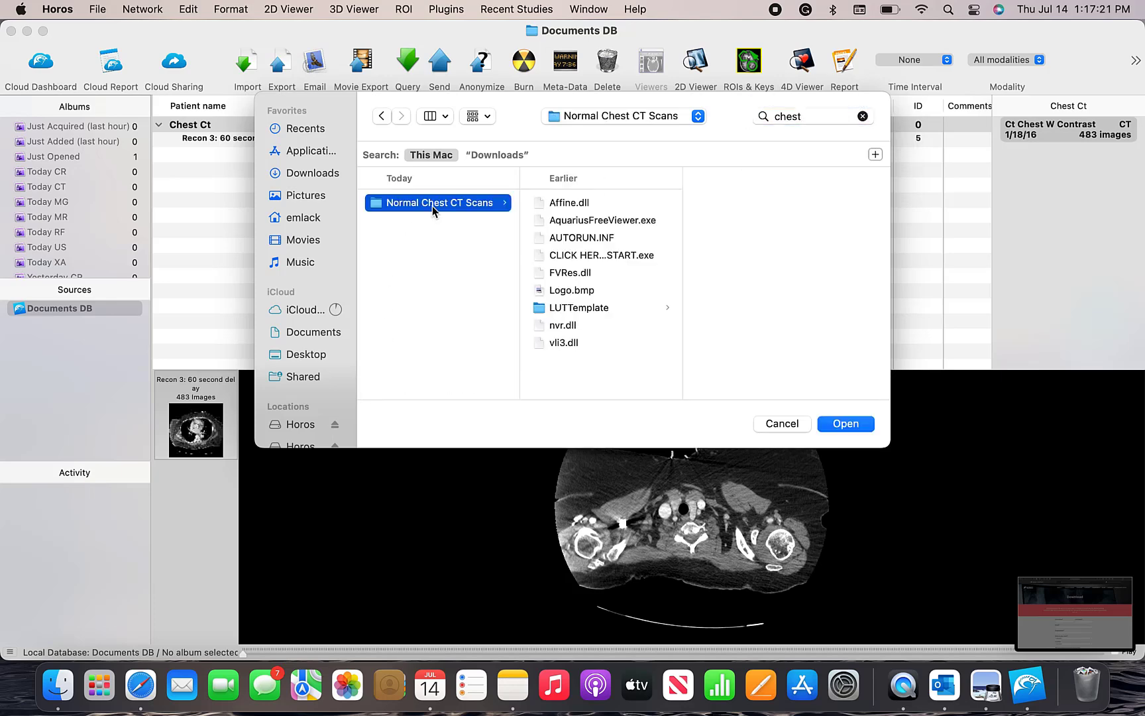
click(838, 425)
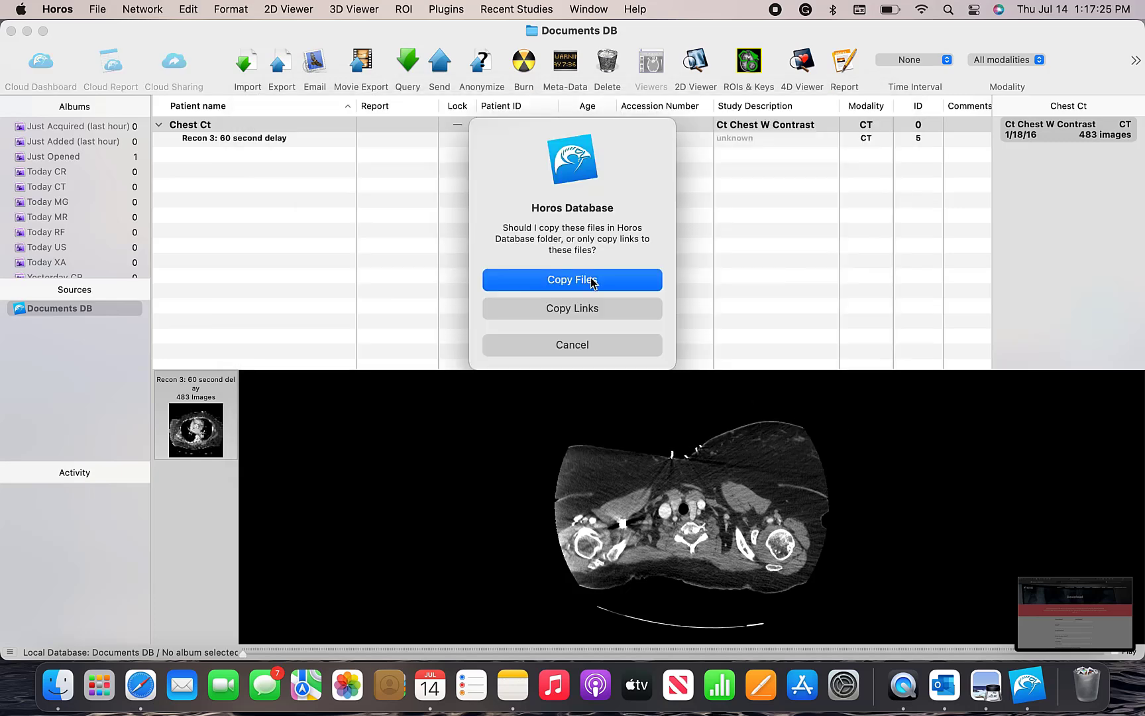
click(590, 279)
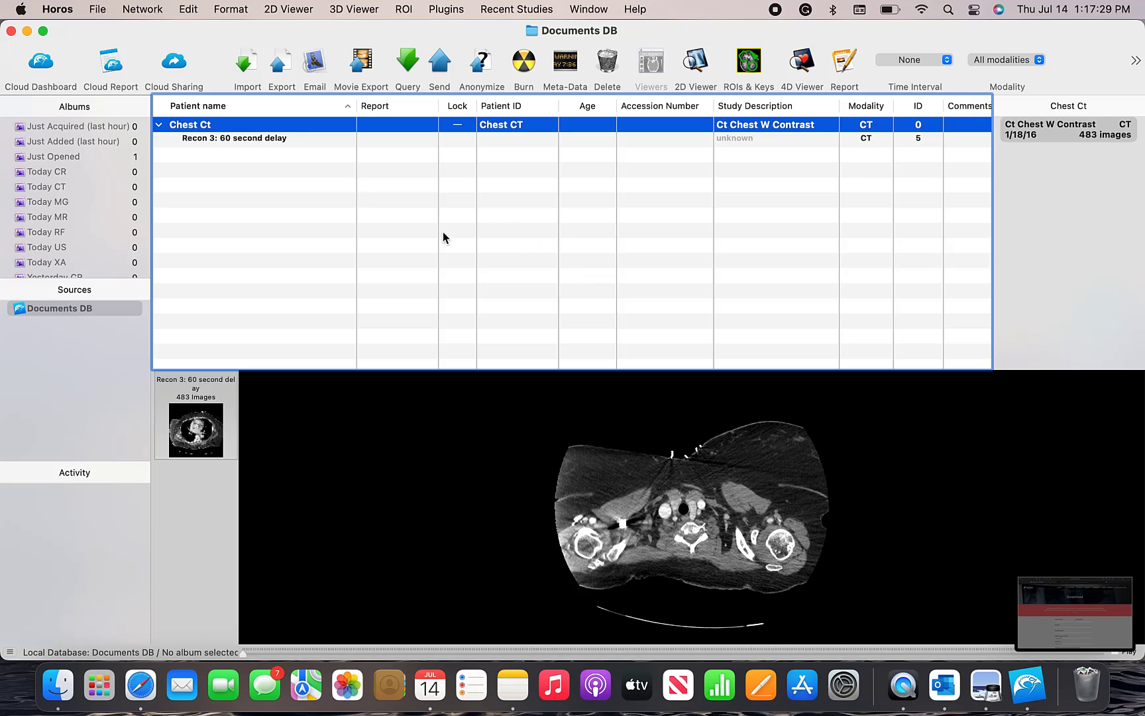
- In the Database album, select the Chest Ct study's Recon 3: 60 second delay series
scroll(85, 147, up, 2)
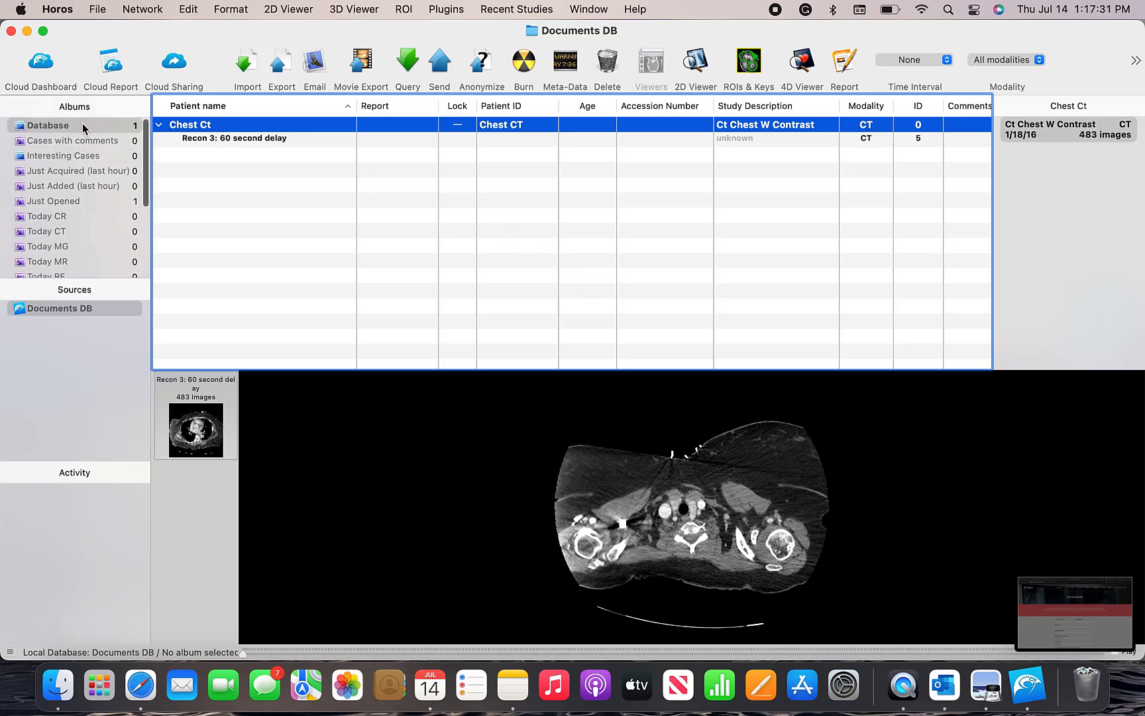
click(84, 125)
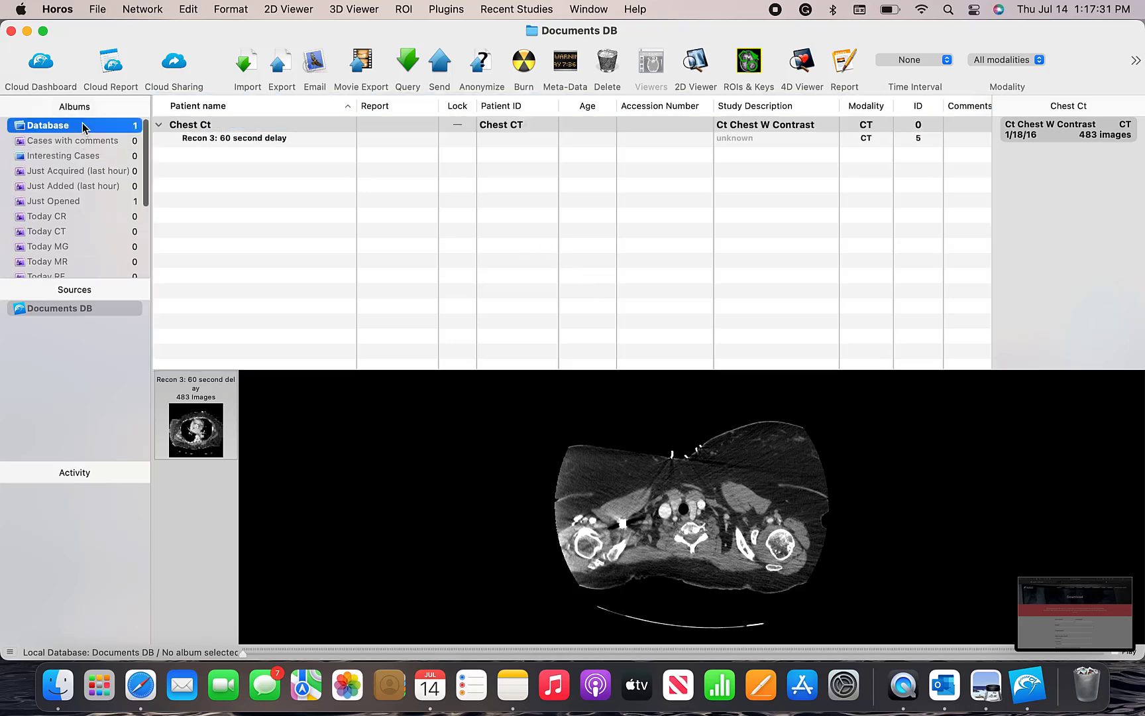
click(209, 127)
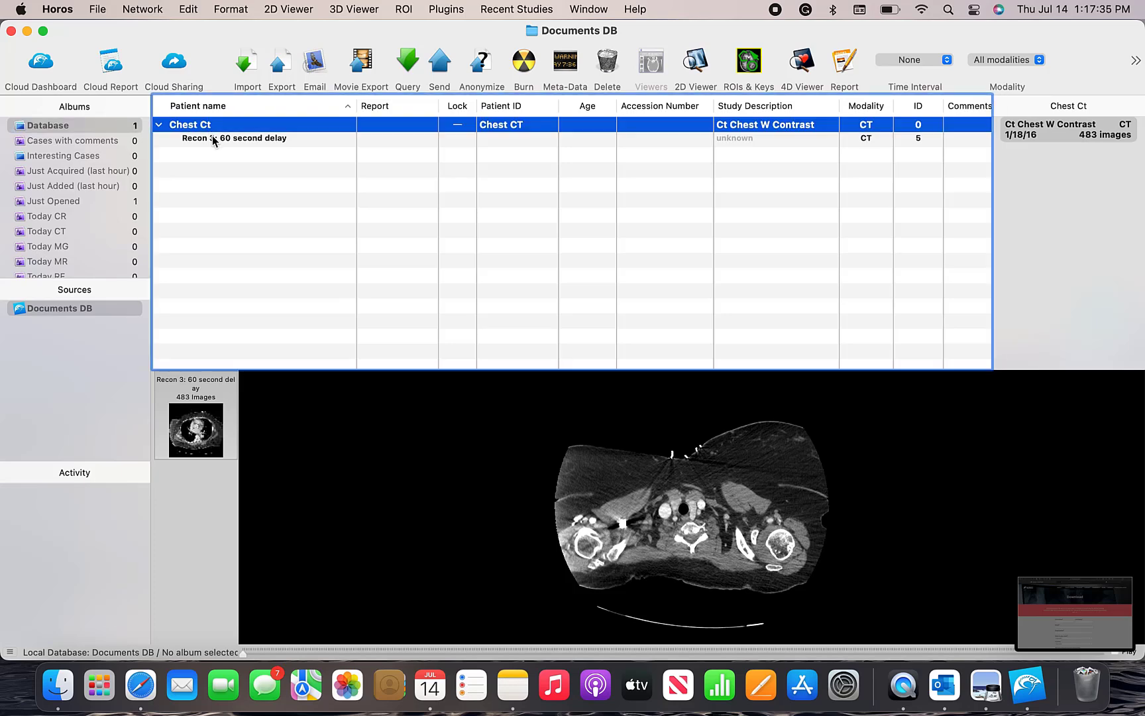
click(213, 138)
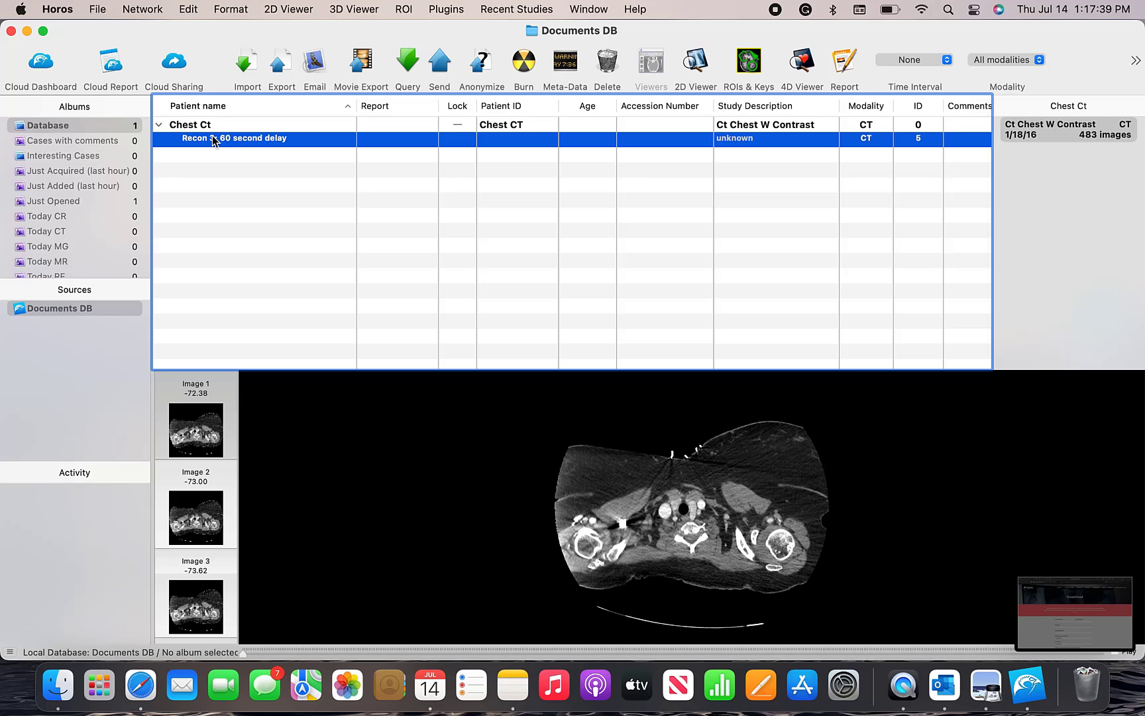
- Open the Recon 3 series in the 2D viewer and show the 2D/3D mode menu
click(698, 63)
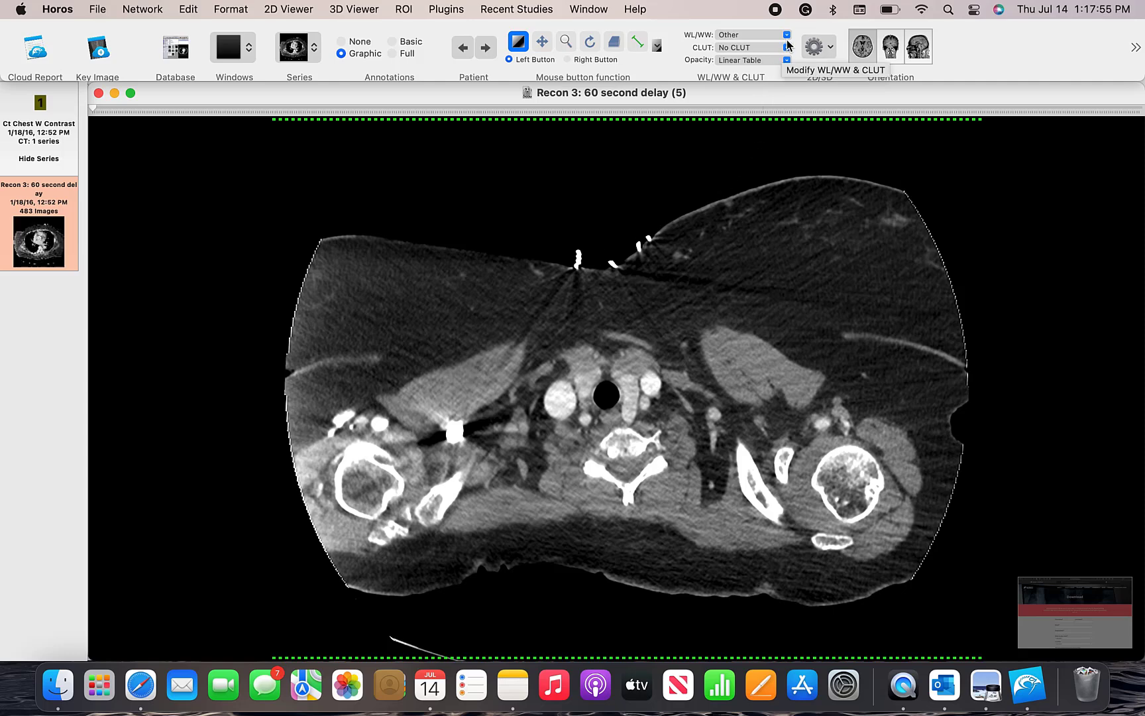
click(817, 46)
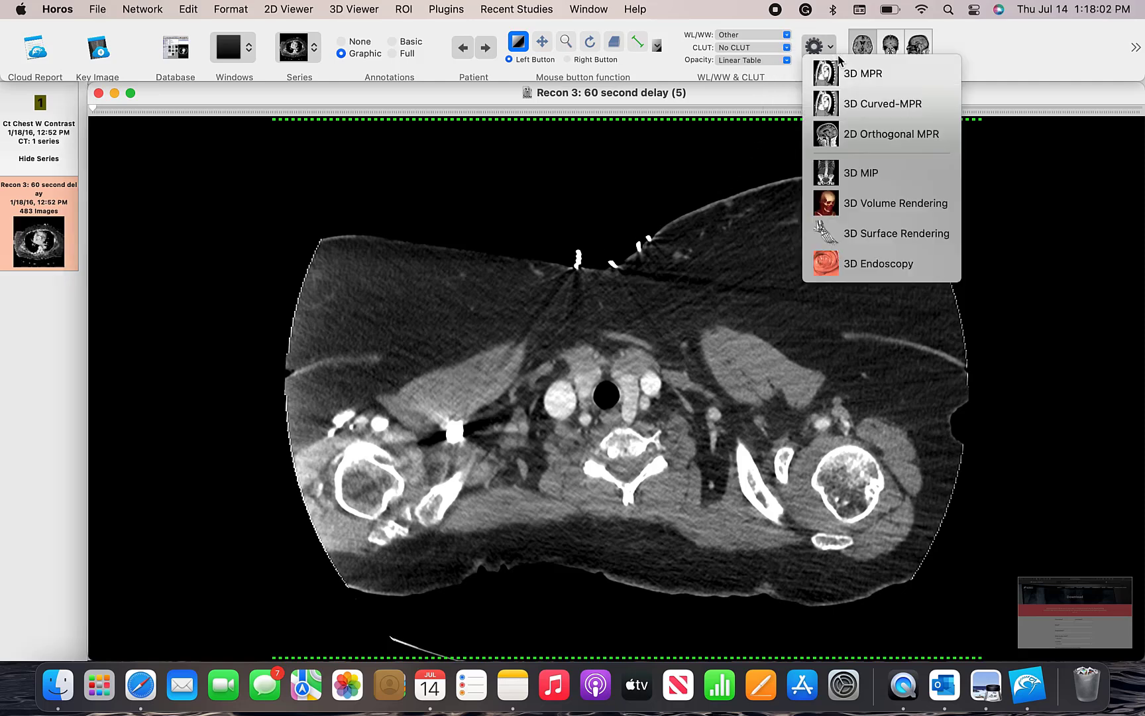
- Choose 3D MPR to display sagittal, axial and coronal reconstructions
click(909, 75)
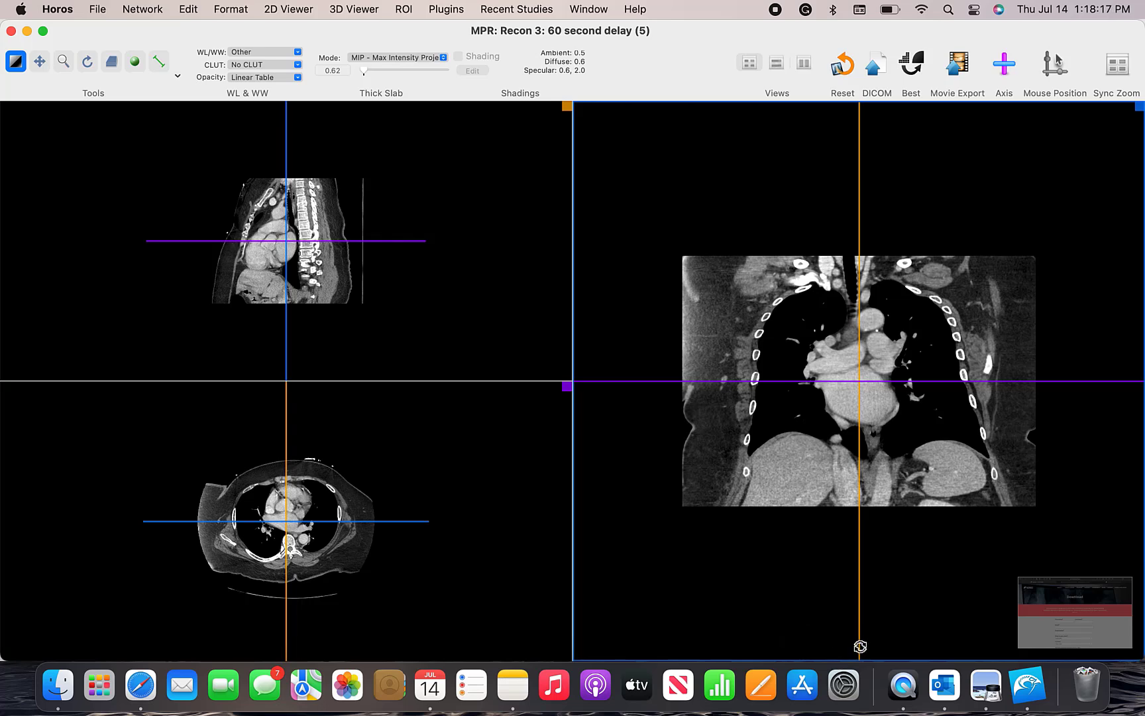
- Tilt the reslicing axes, expand the axial view full-window, and adjust its brightness and contrast
drag(861, 647, 876, 647)
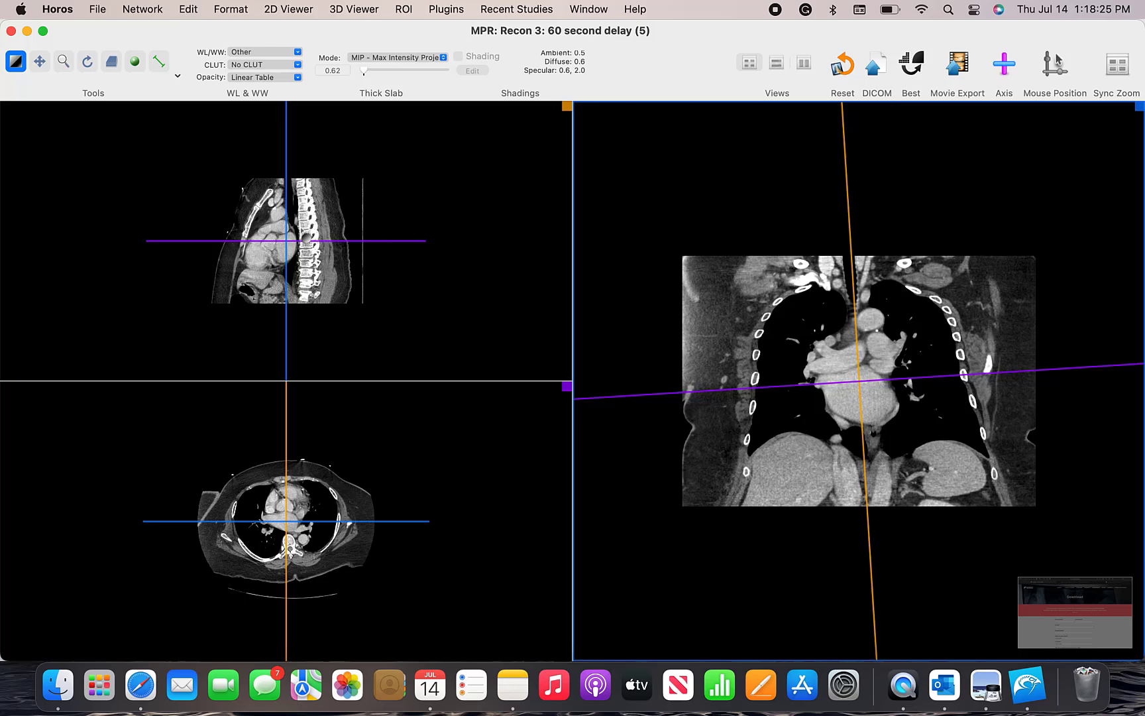
double_click(345, 504)
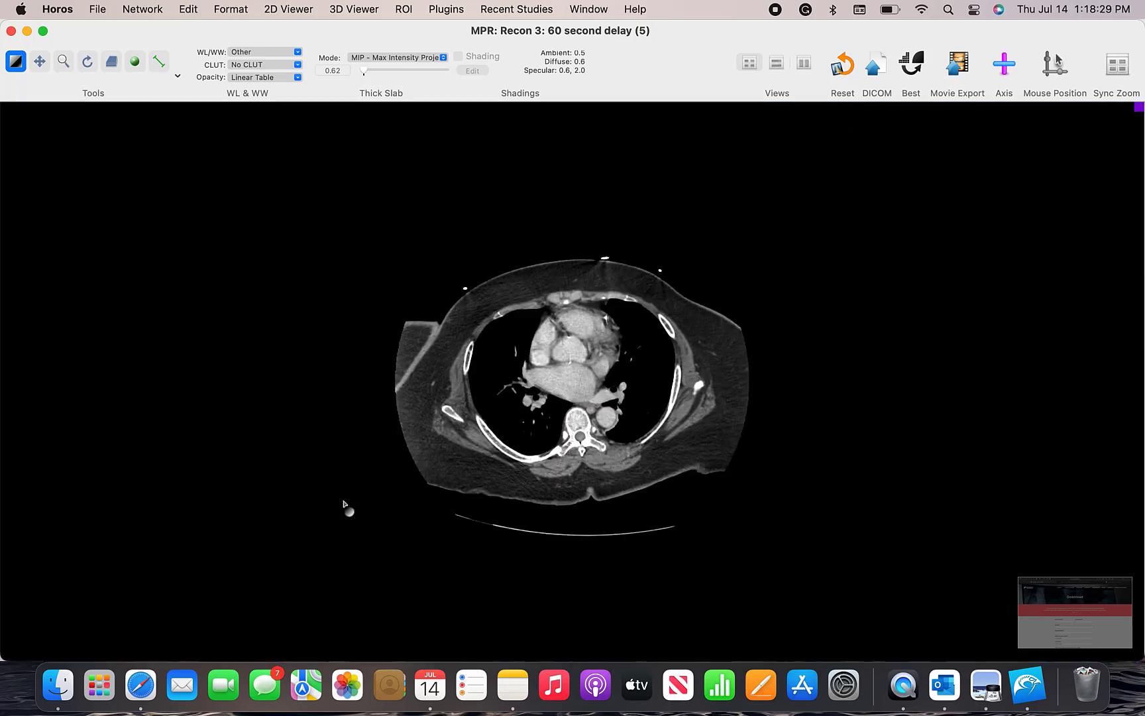
double_click(345, 504)
double_click(722, 442)
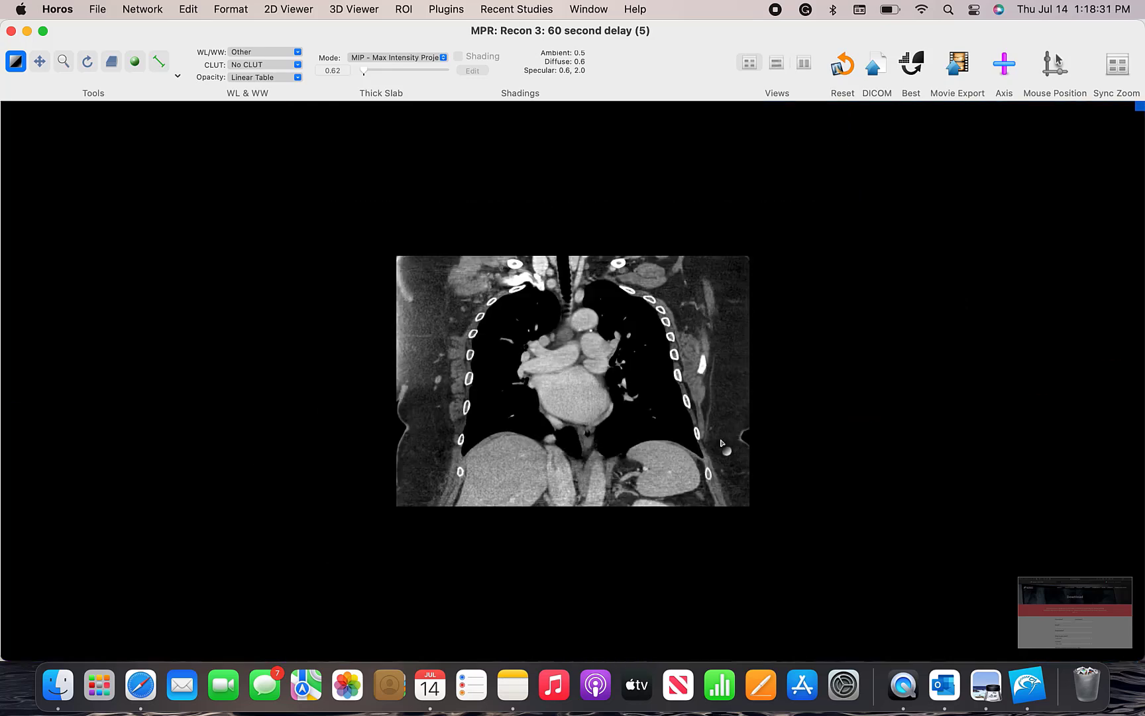
double_click(722, 442)
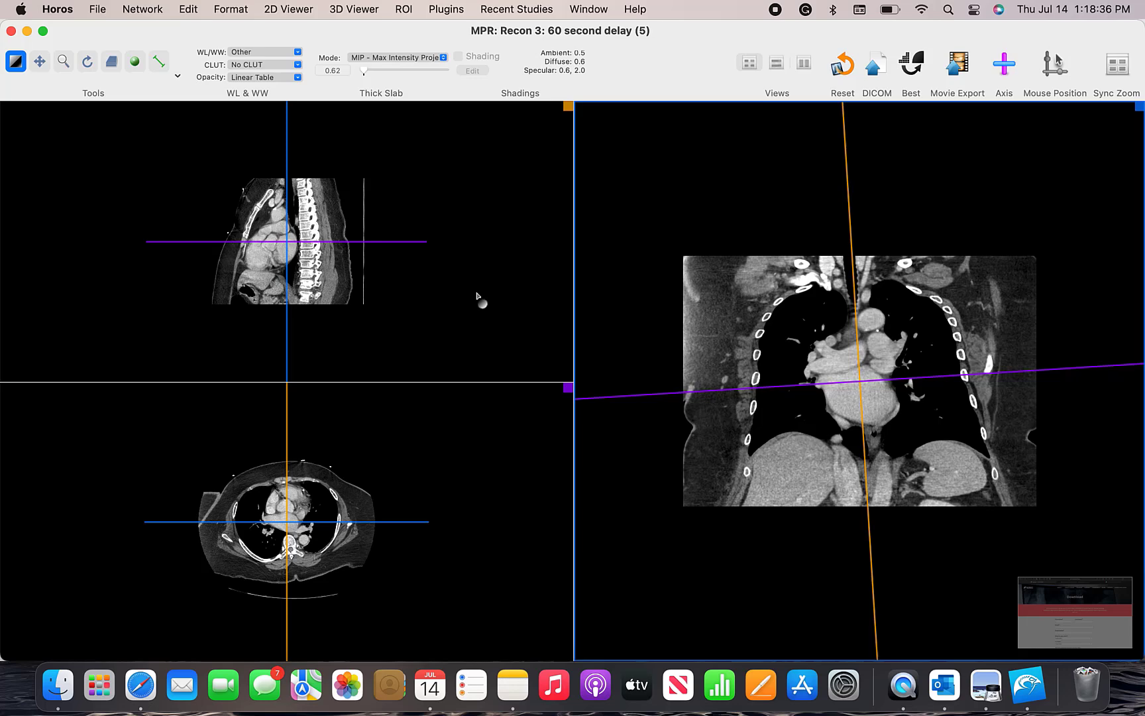
double_click(331, 454)
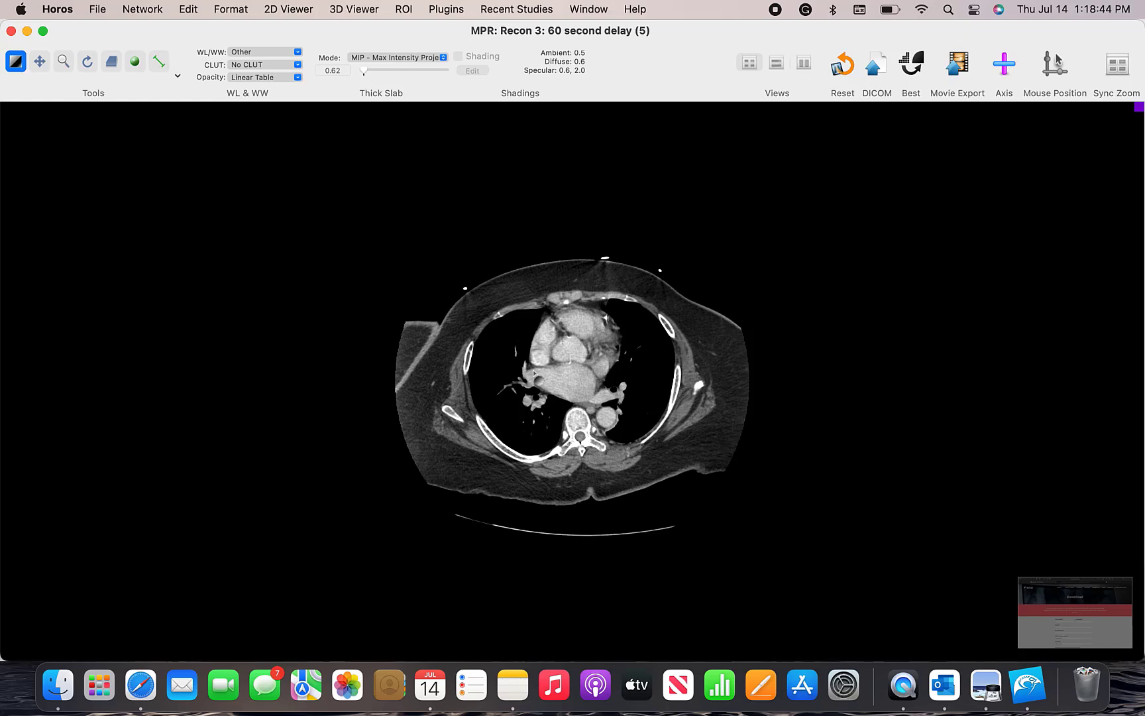
mouse_move(534, 373)
mouse_down()
mouse_move(576, 332)
mouse_move(615, 451)
mouse_move(572, 478)
mouse_move(560, 467)
mouse_move(608, 414)
mouse_move(530, 398)
mouse_move(520, 308)
mouse_move(542, 390)
mouse_up()
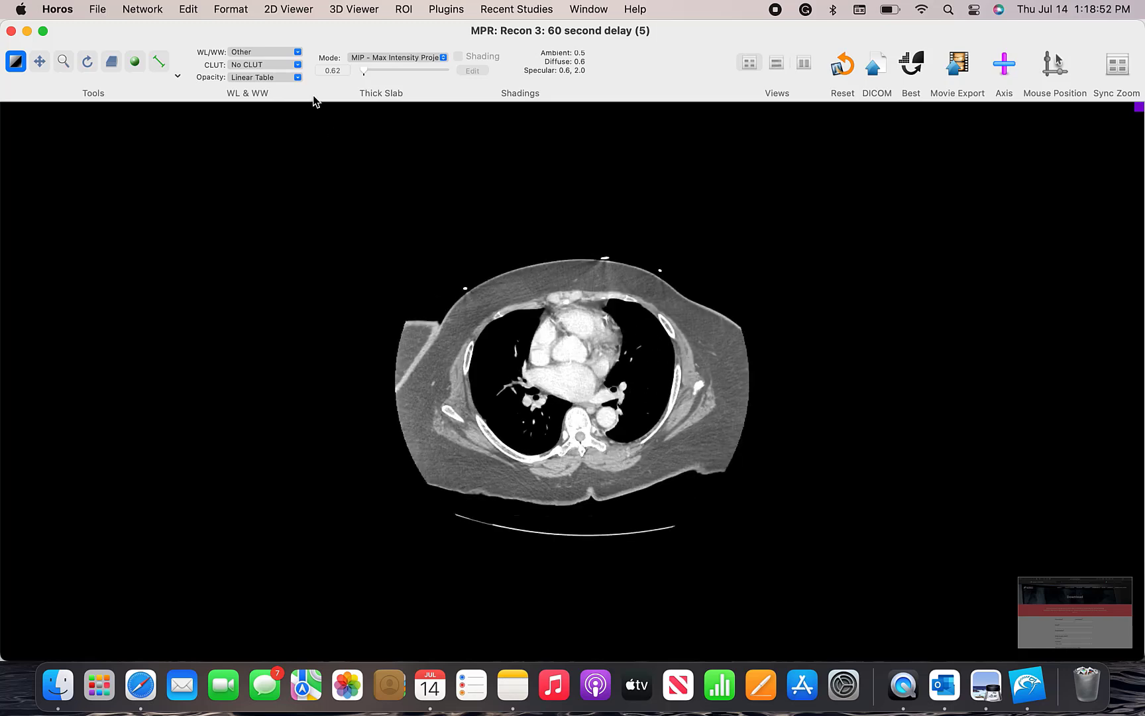
- Apply the 4 - CT - Pulmonary window preset, after briefly trying 1 - CT - Abdomen
click(299, 53)
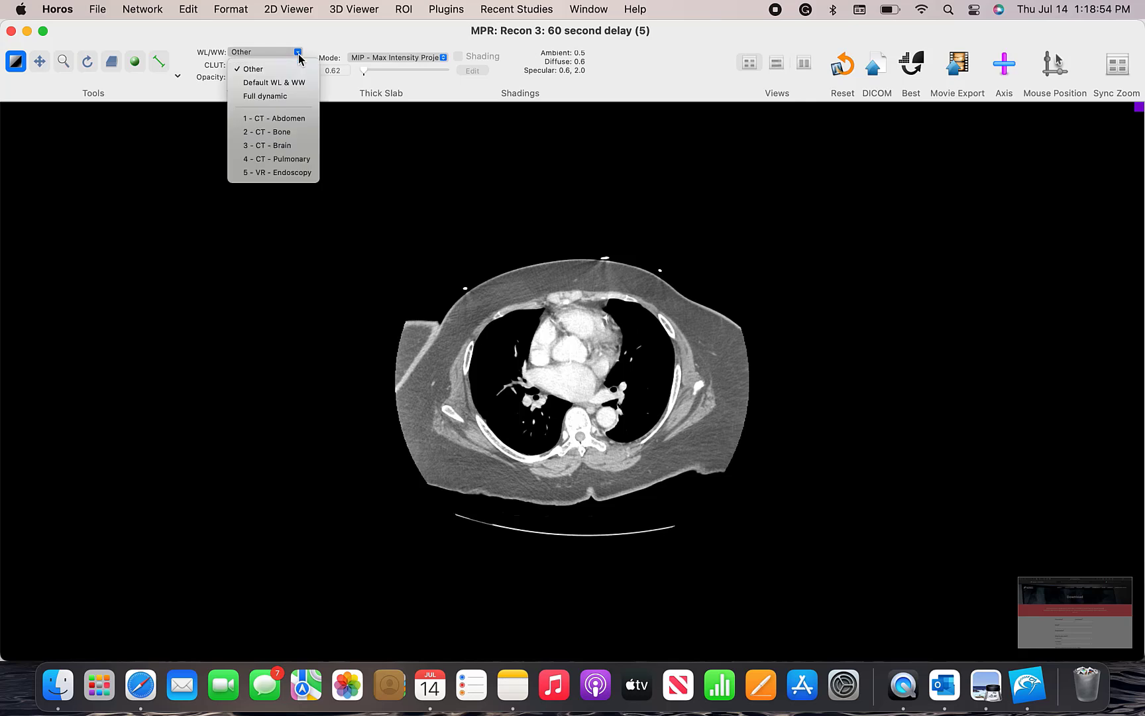
click(297, 122)
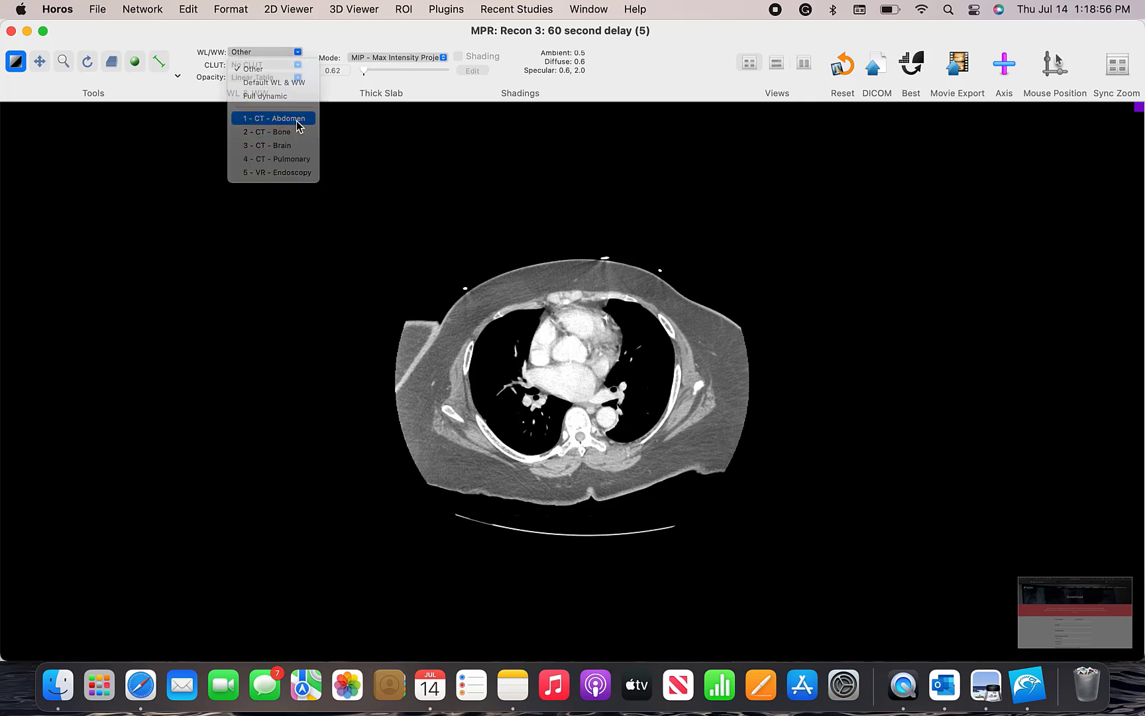
click(297, 54)
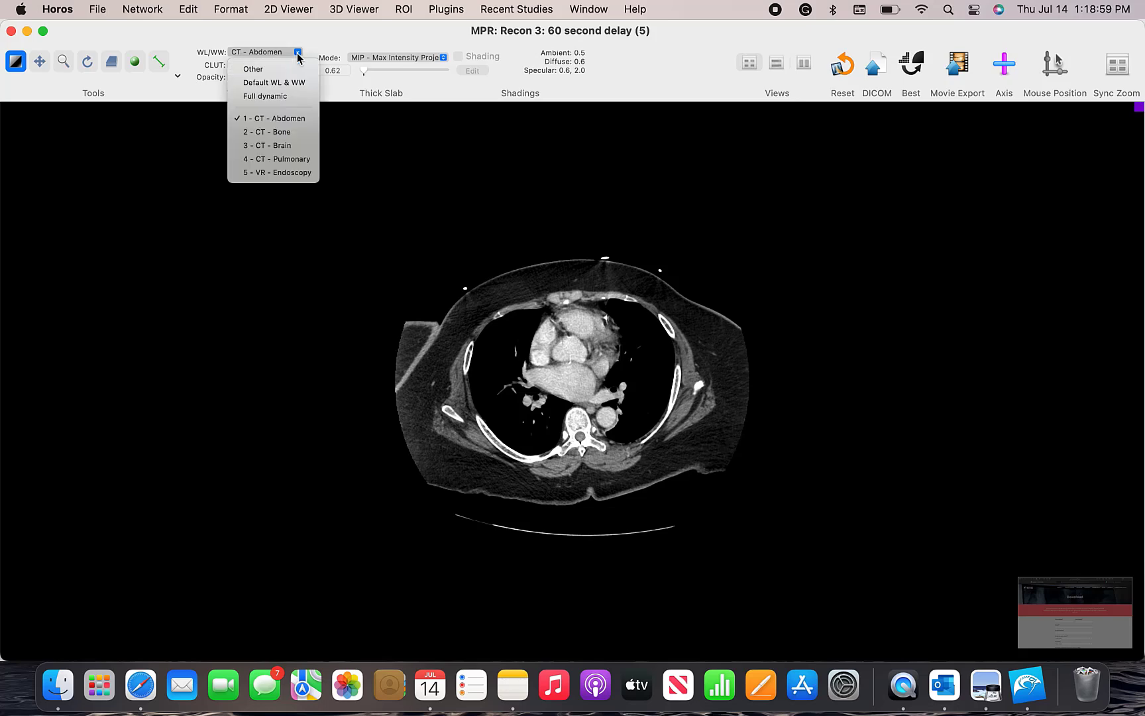
click(301, 160)
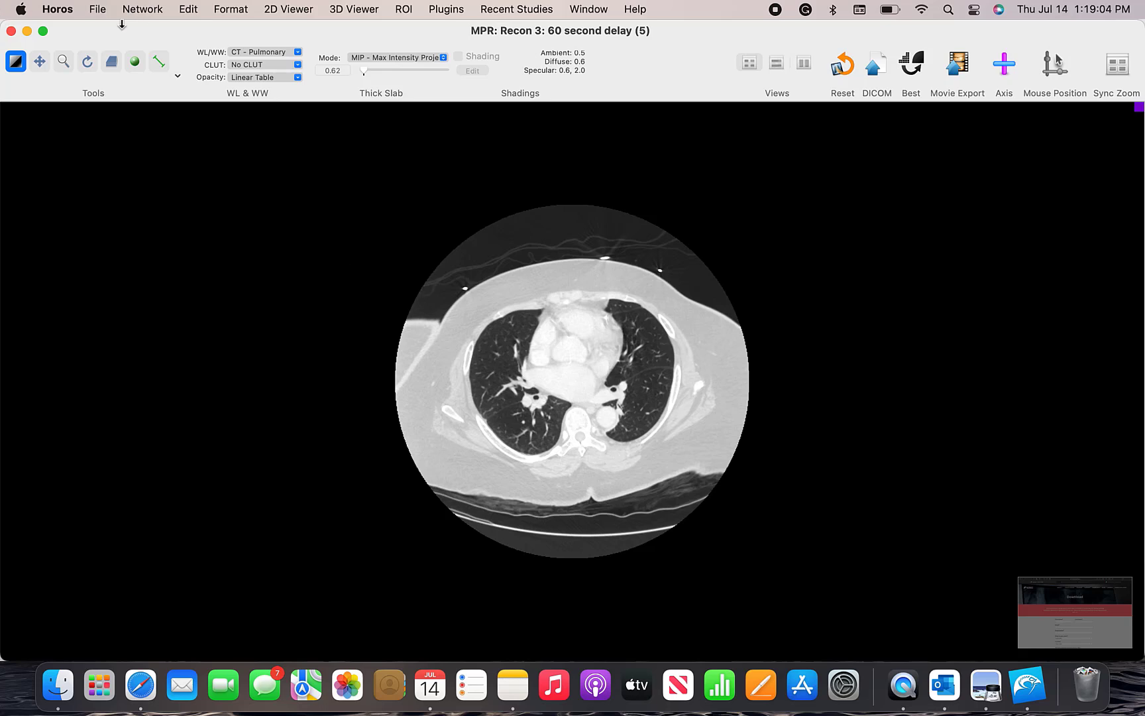
click(64, 61)
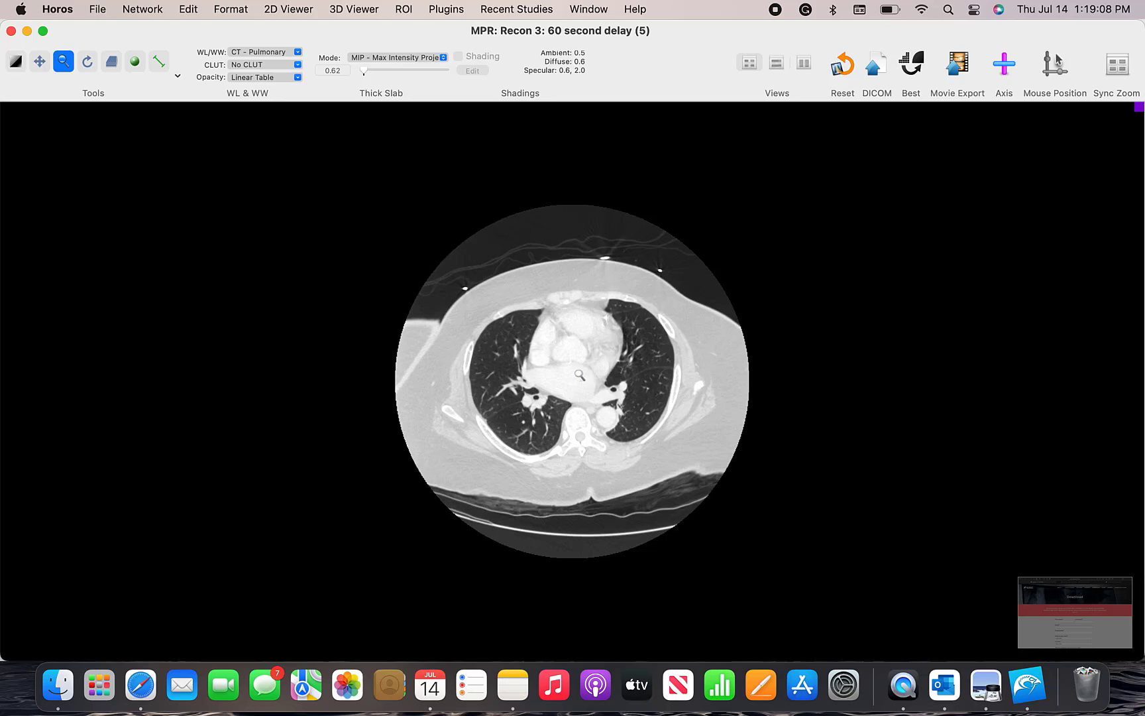
- Zoom in on the axial chest slice until the lungs fill most of the viewer
drag(589, 333, 671, 5)
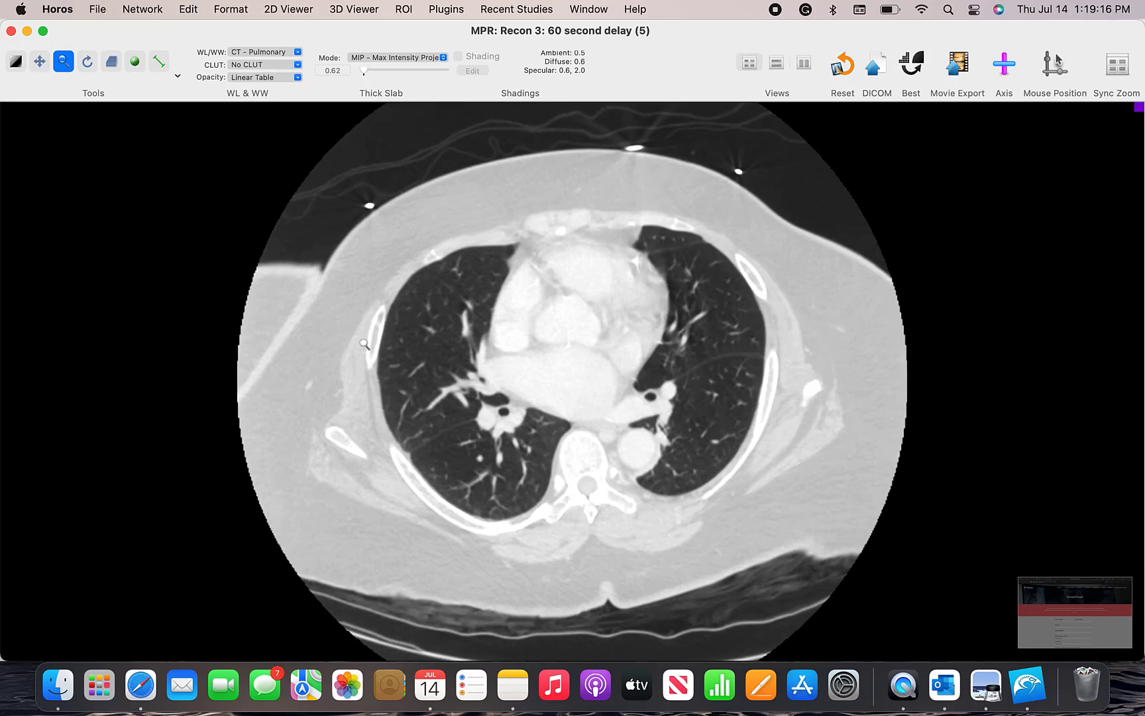
click(112, 62)
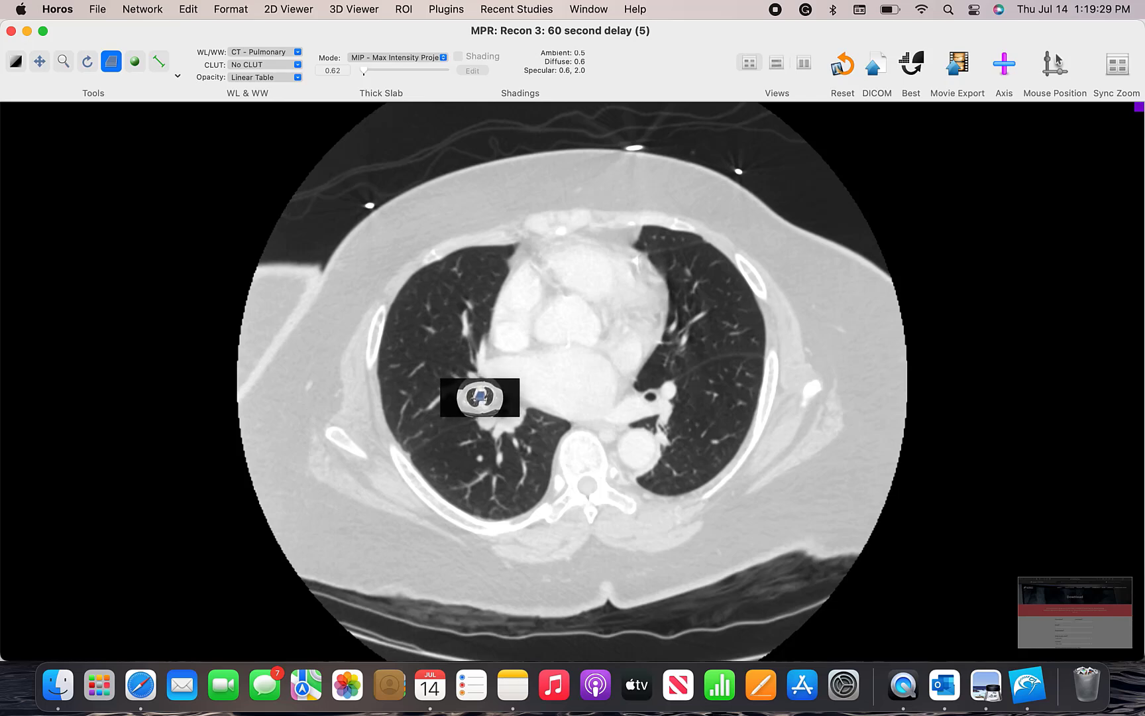
- Browse the axial slices up to the tracheal level and restore the three-pane MPR layout
drag(478, 418, 438, 471)
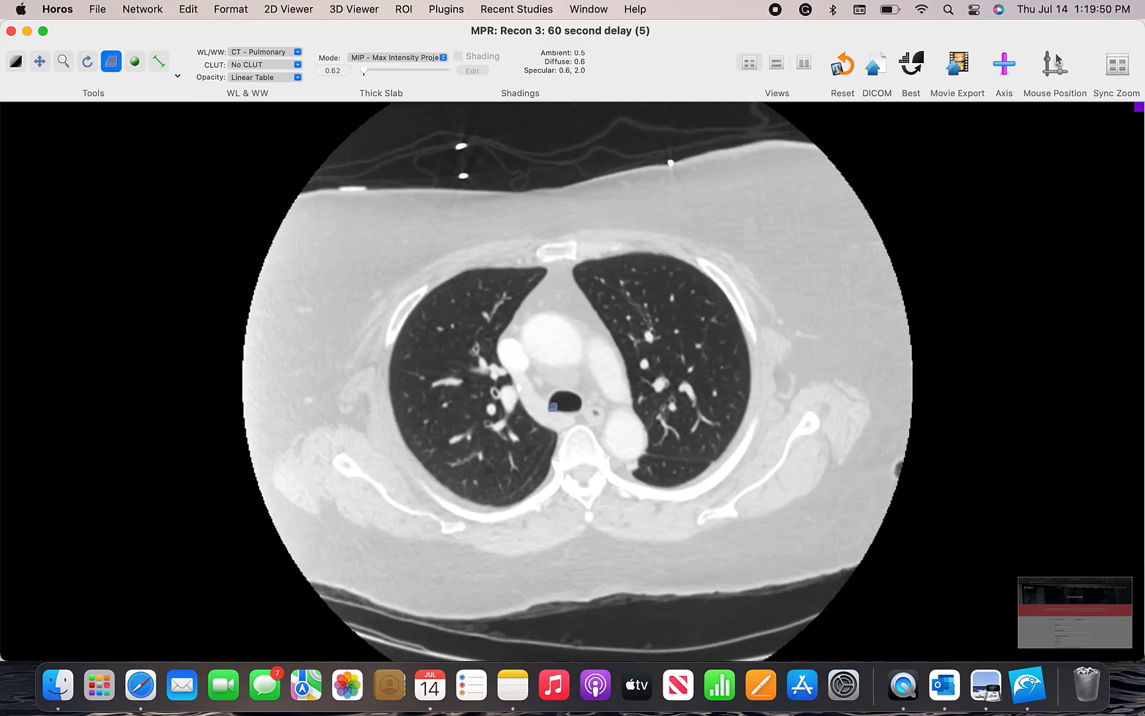
double_click(570, 466)
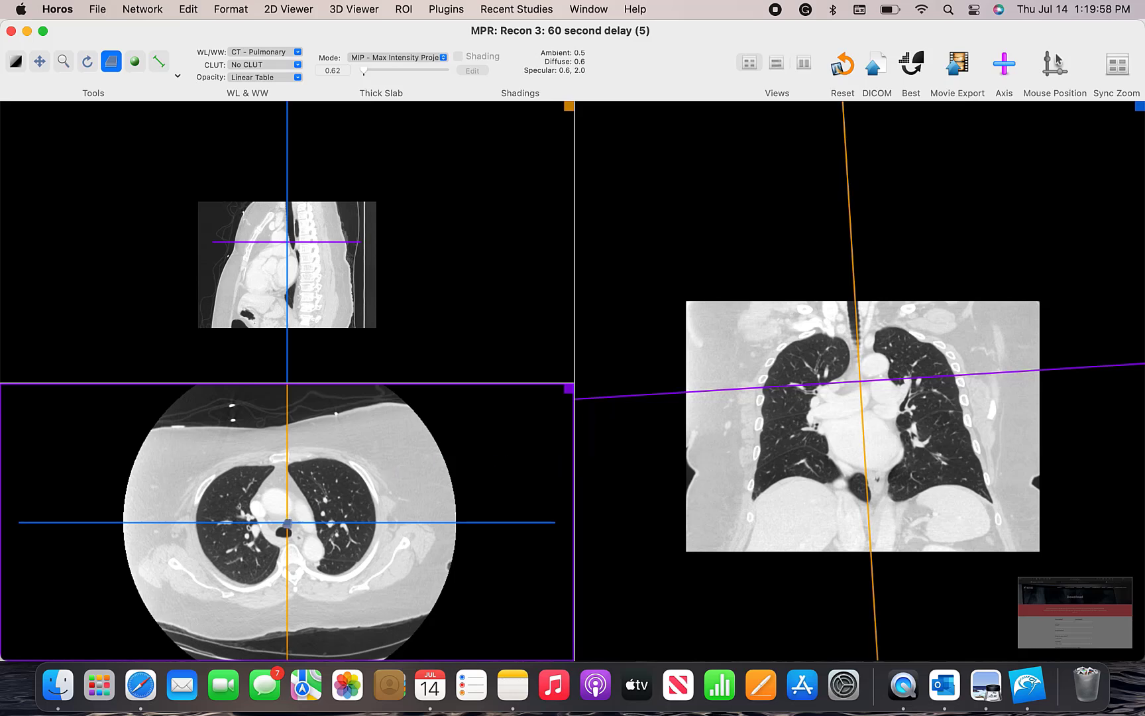
- Nudge the coronal plane to a slice through the central airways and maximise the coronal view
drag(287, 523, 285, 533)
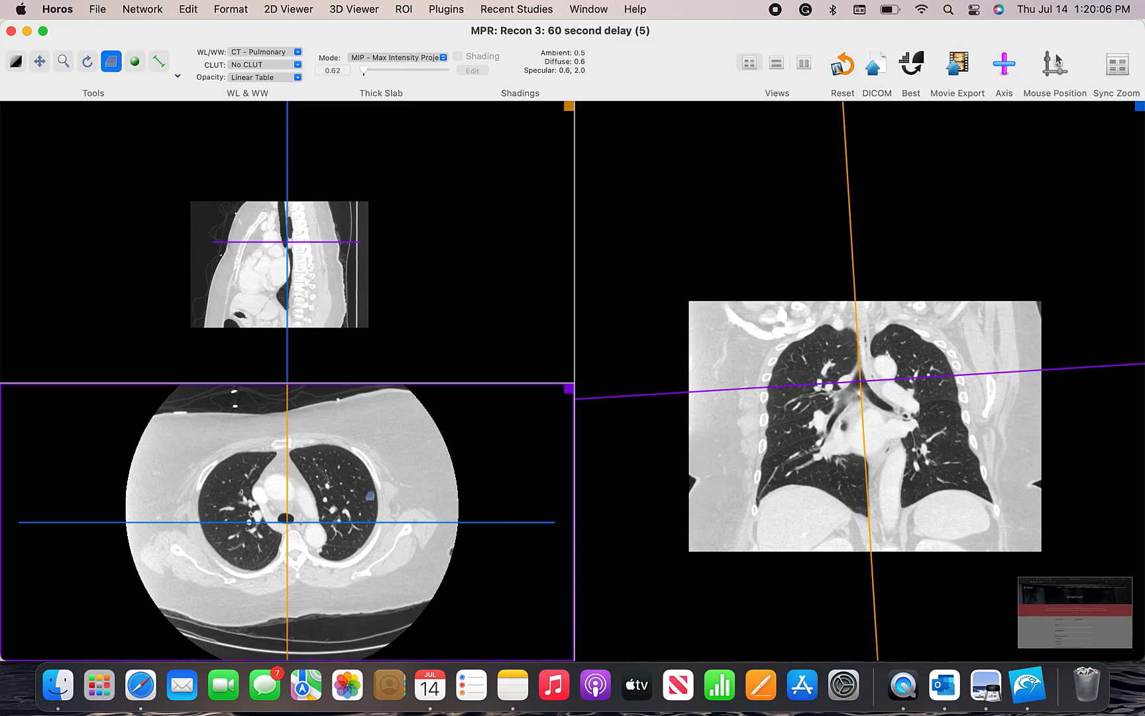
double_click(891, 397)
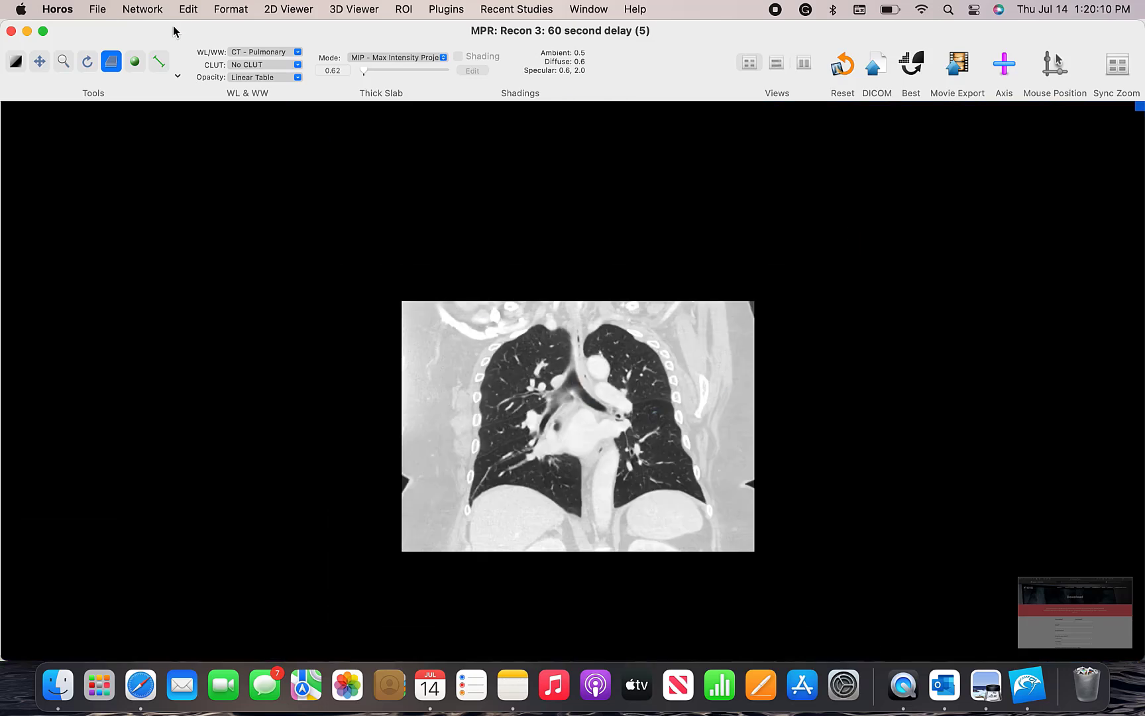
- Zoom in on the coronal lung image and page a few coronal slices deeper
click(64, 61)
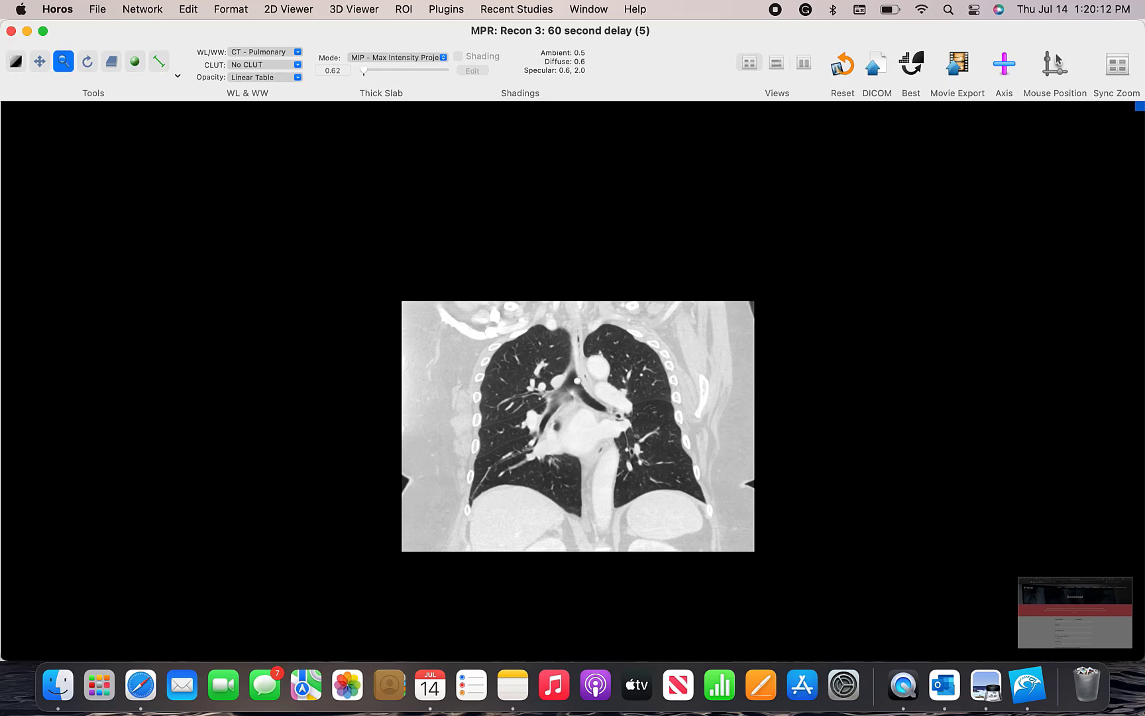
drag(584, 304, 662, 6)
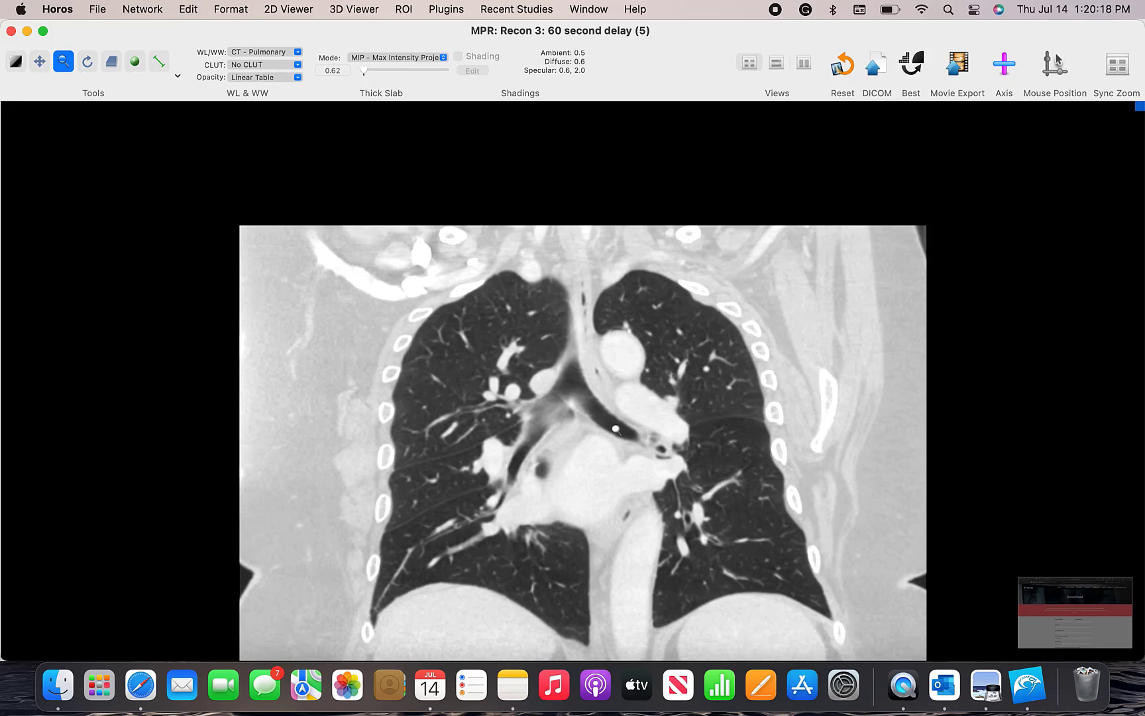
scroll(616, 429, down, 3)
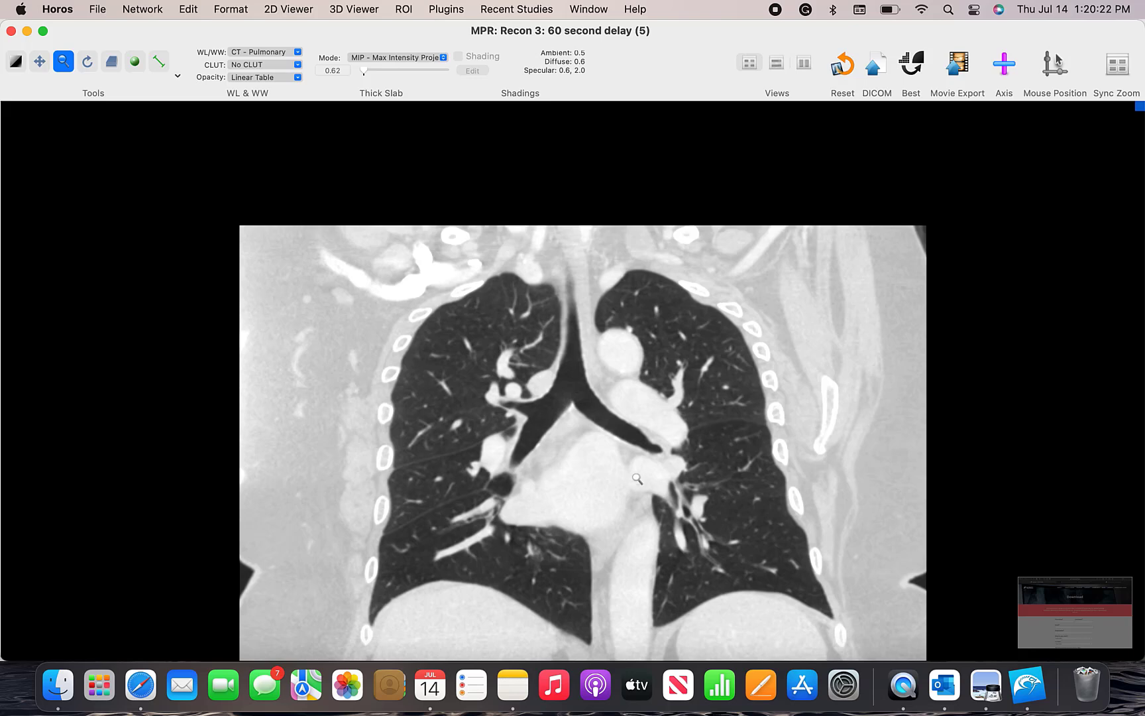
scroll(637, 478, down, 5)
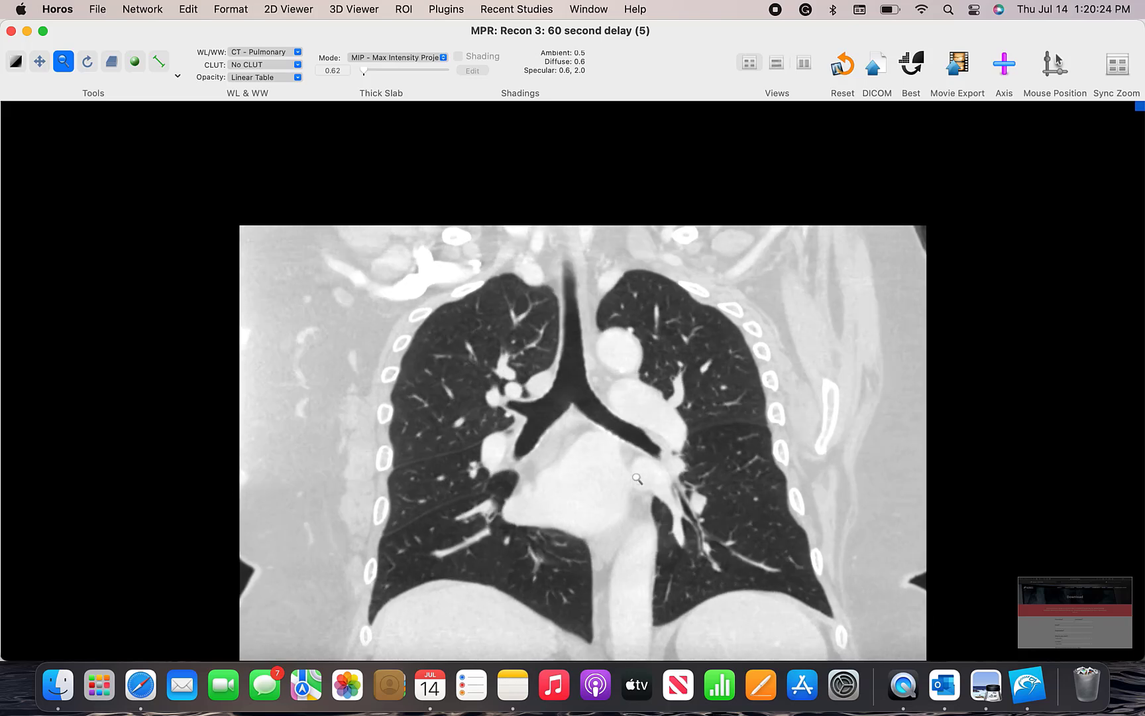
scroll(637, 477, down, 5)
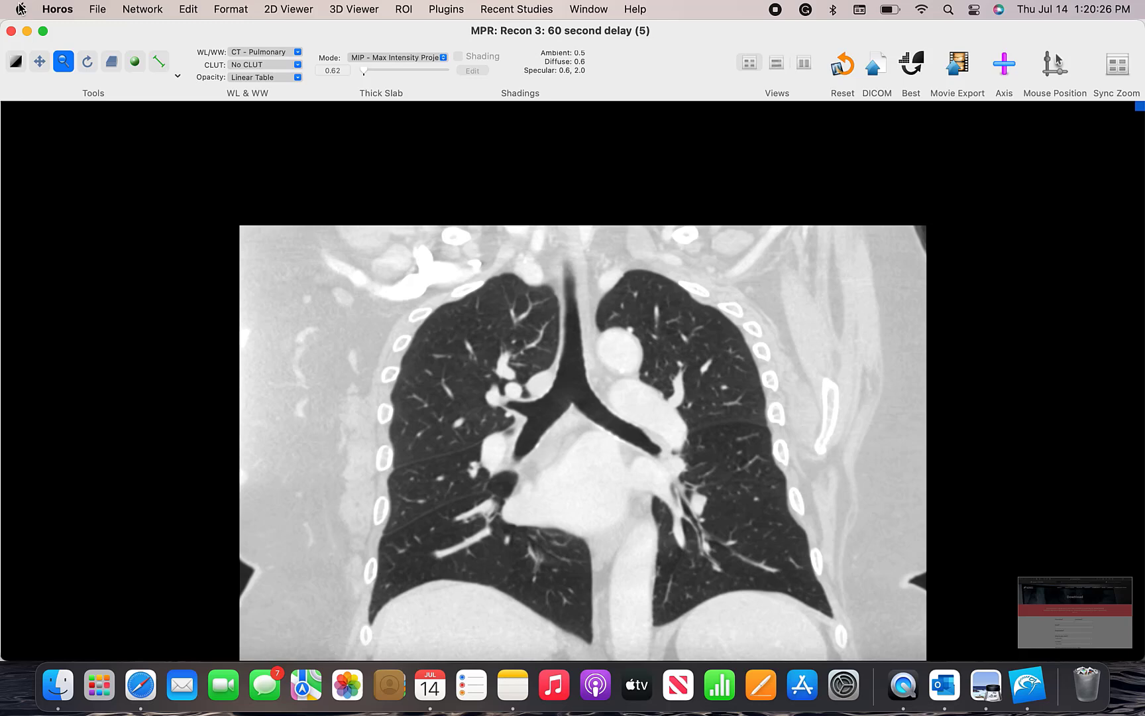
- With the WL/WW tool active, keep paging to the coronal slice through the tracheal bifurcation
click(20, 63)
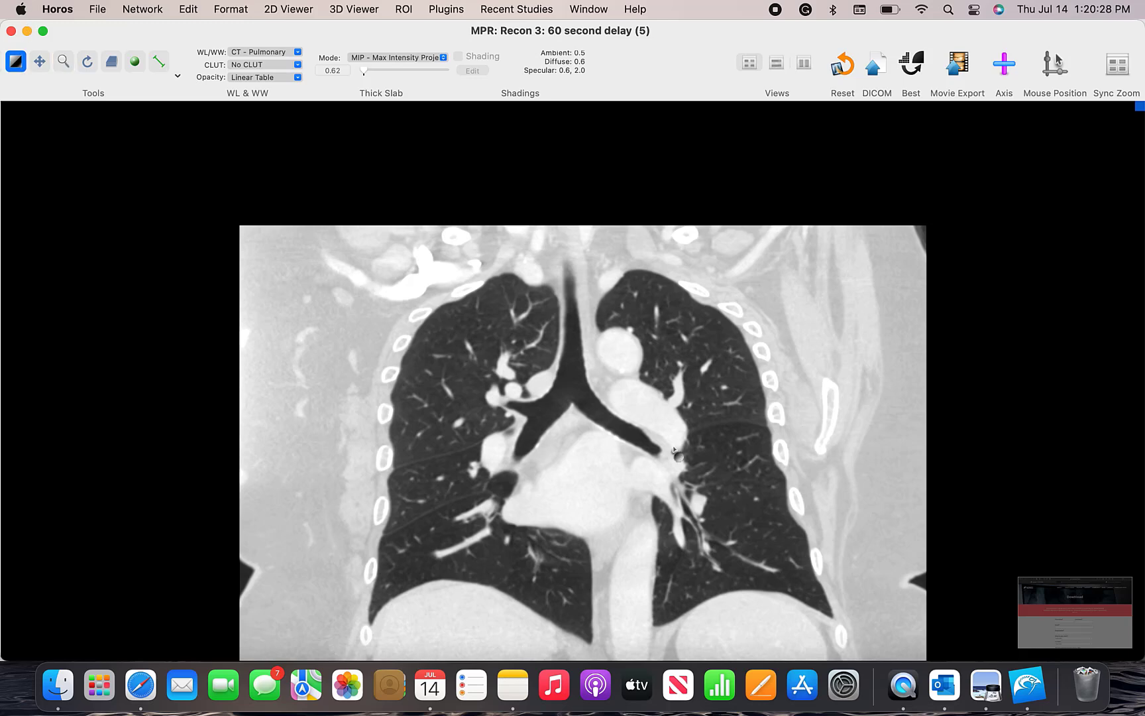
scroll(572, 445, down, 5)
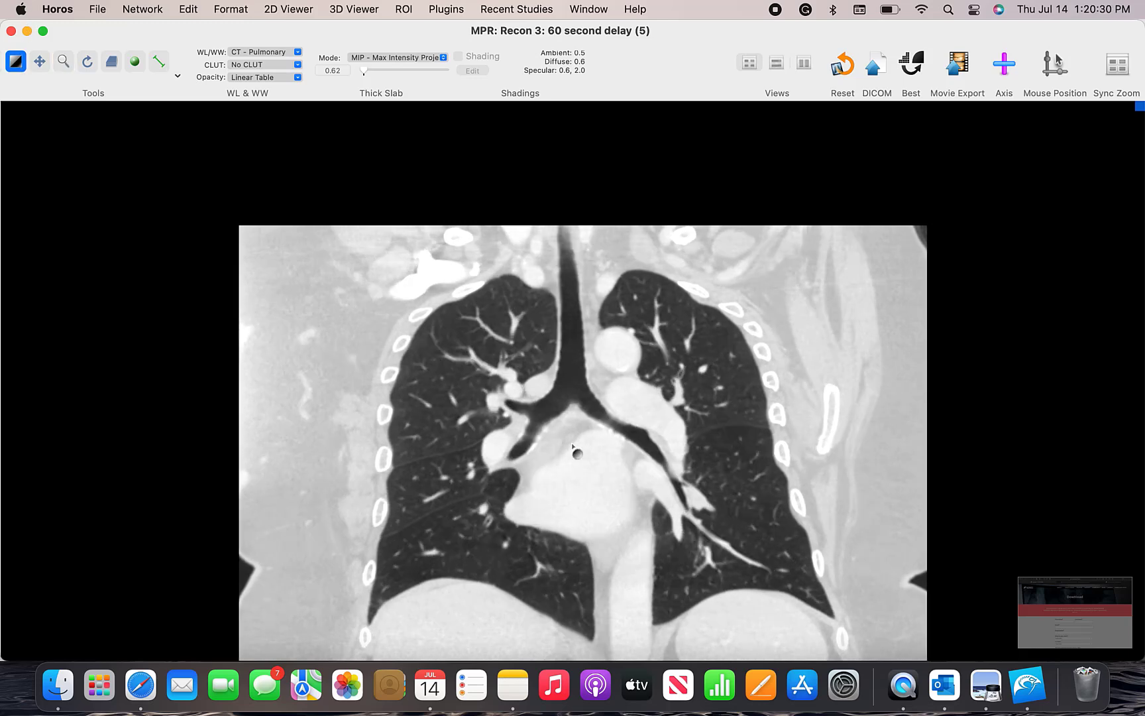
scroll(573, 448, down, 6)
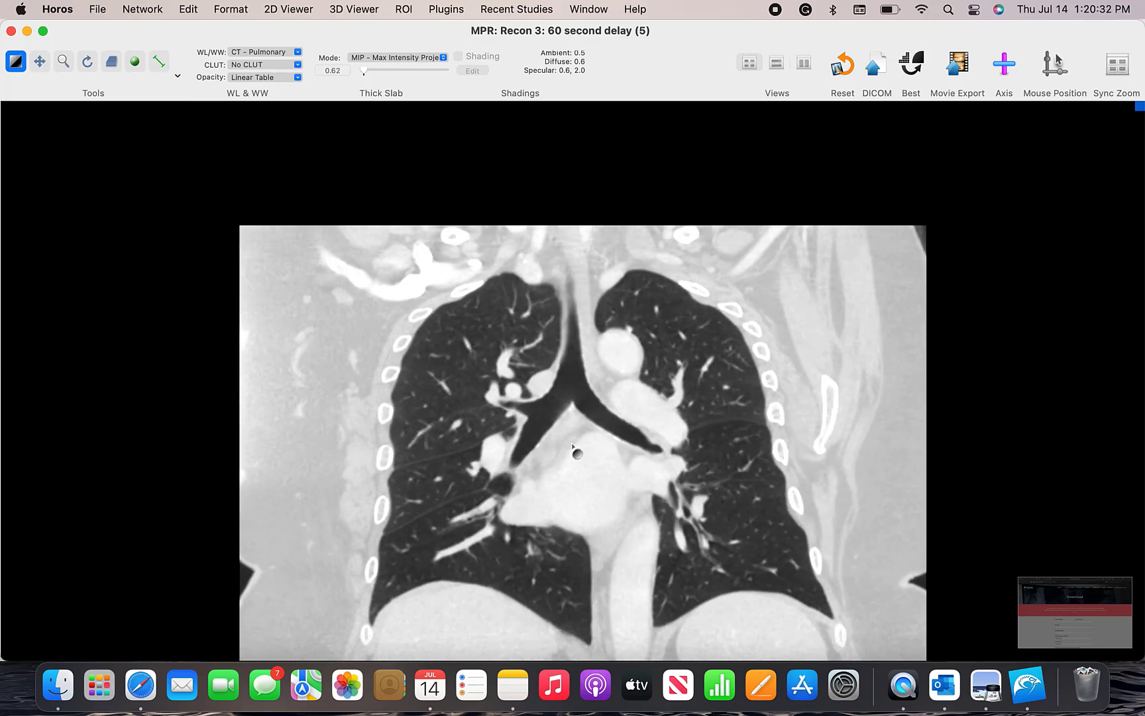
scroll(573, 447, down, 6)
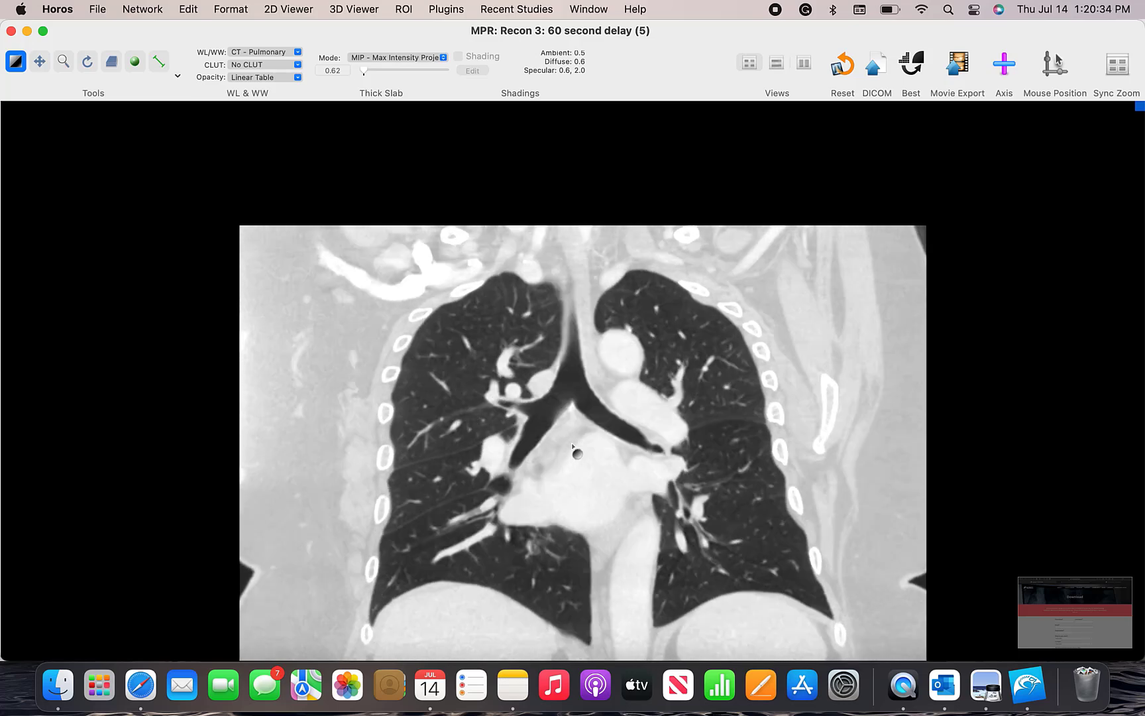